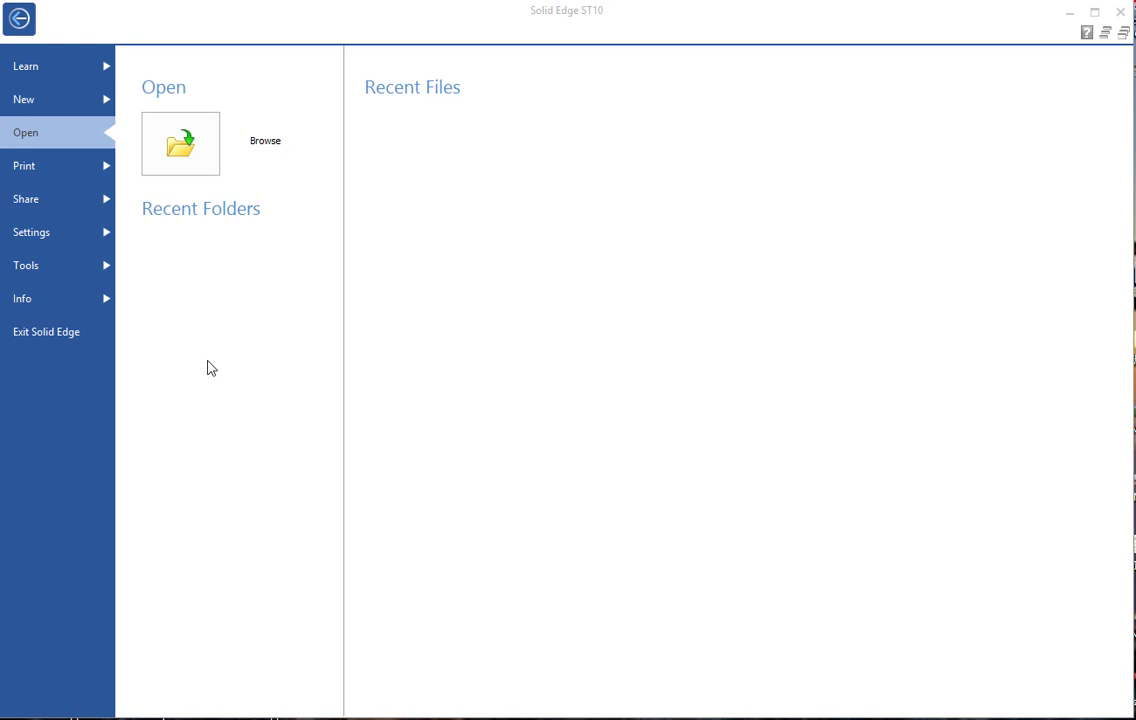
- Set the new-document template list to the GB Metric standard templates
left_click(33, 103)
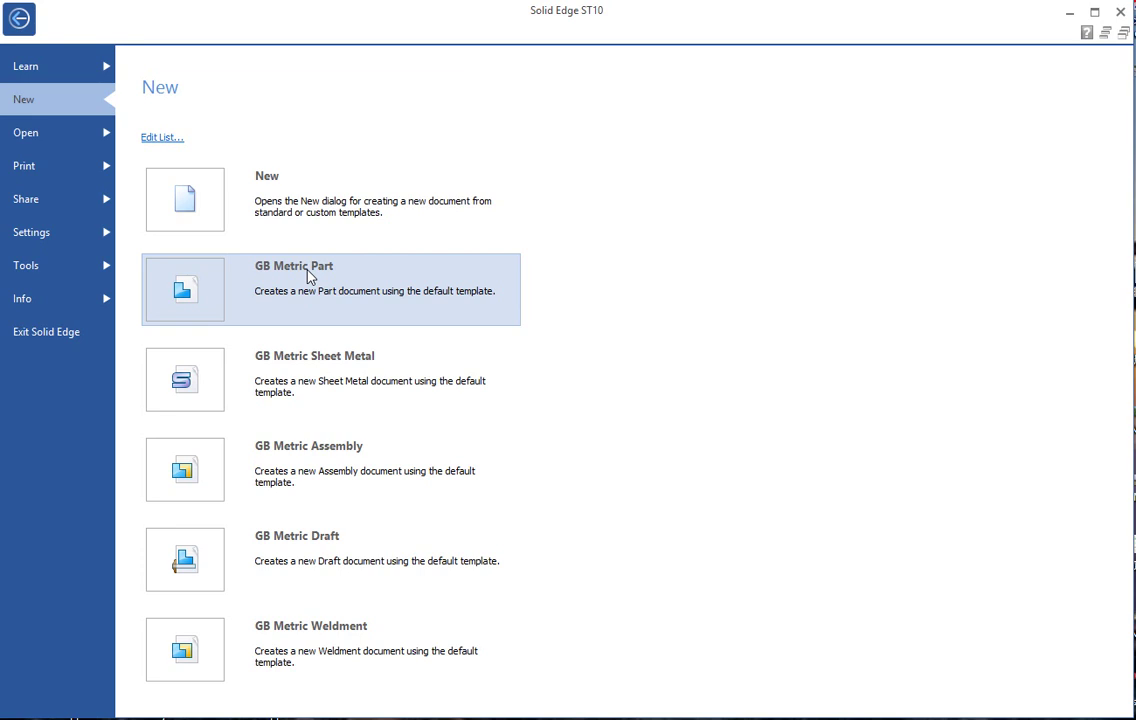
left_click(162, 139)
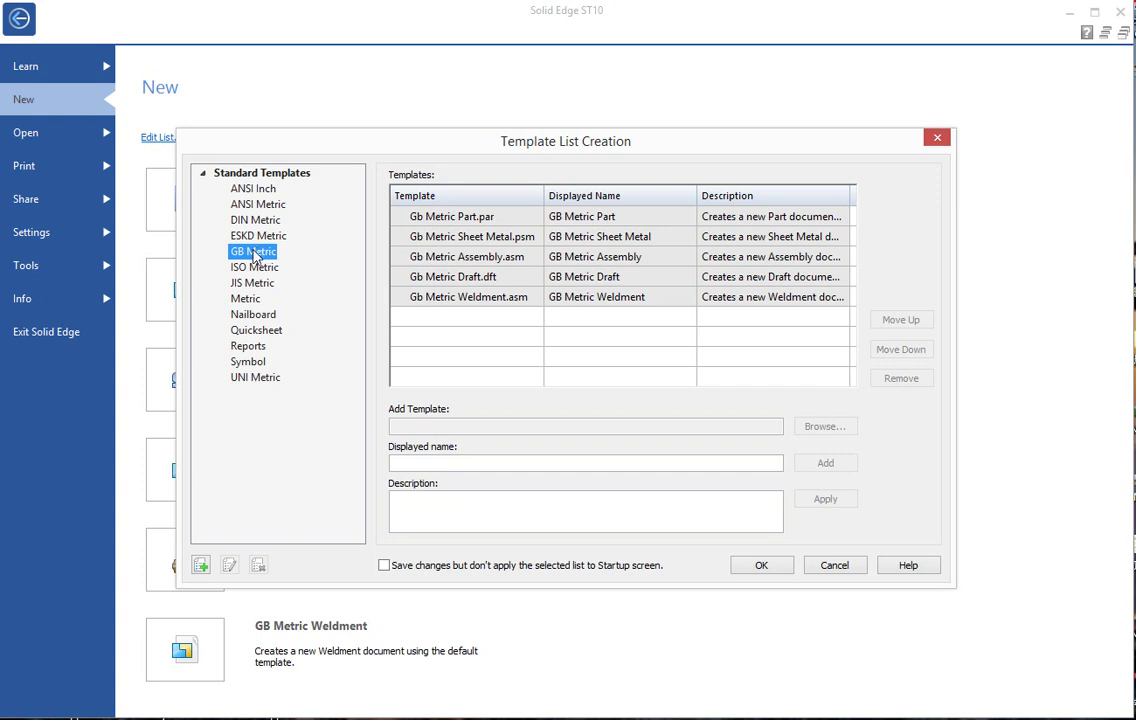
left_click(762, 567)
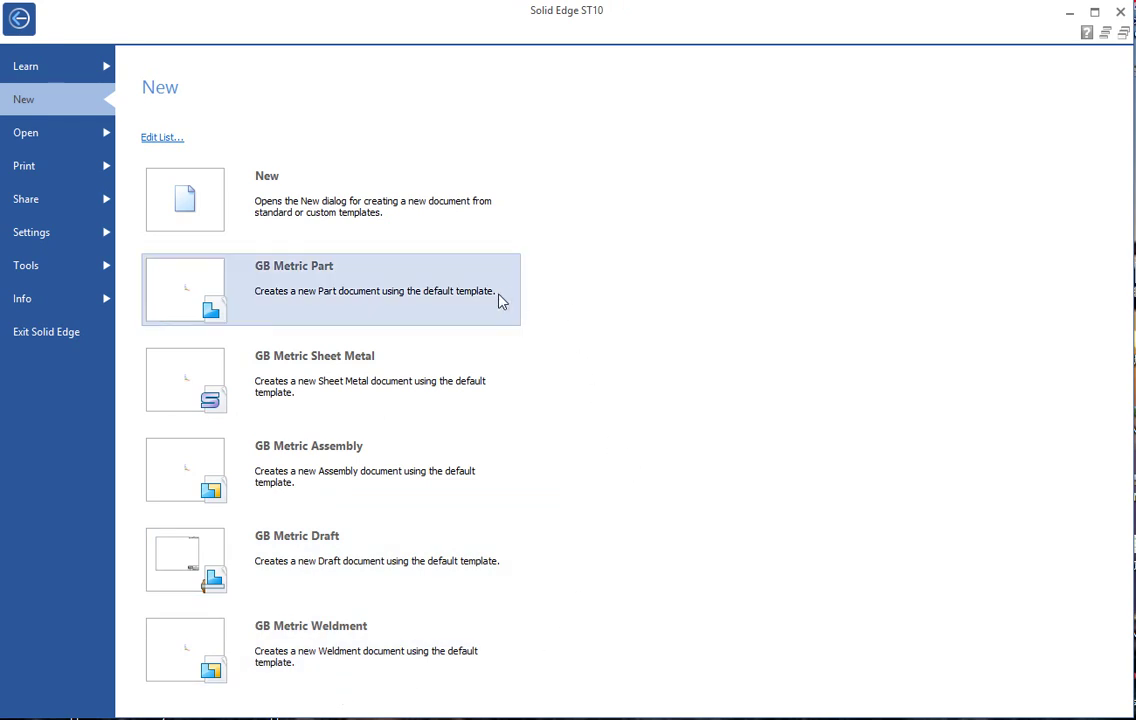
- Create a new part document from the GB Metric Part template
mouse_move(500, 301)
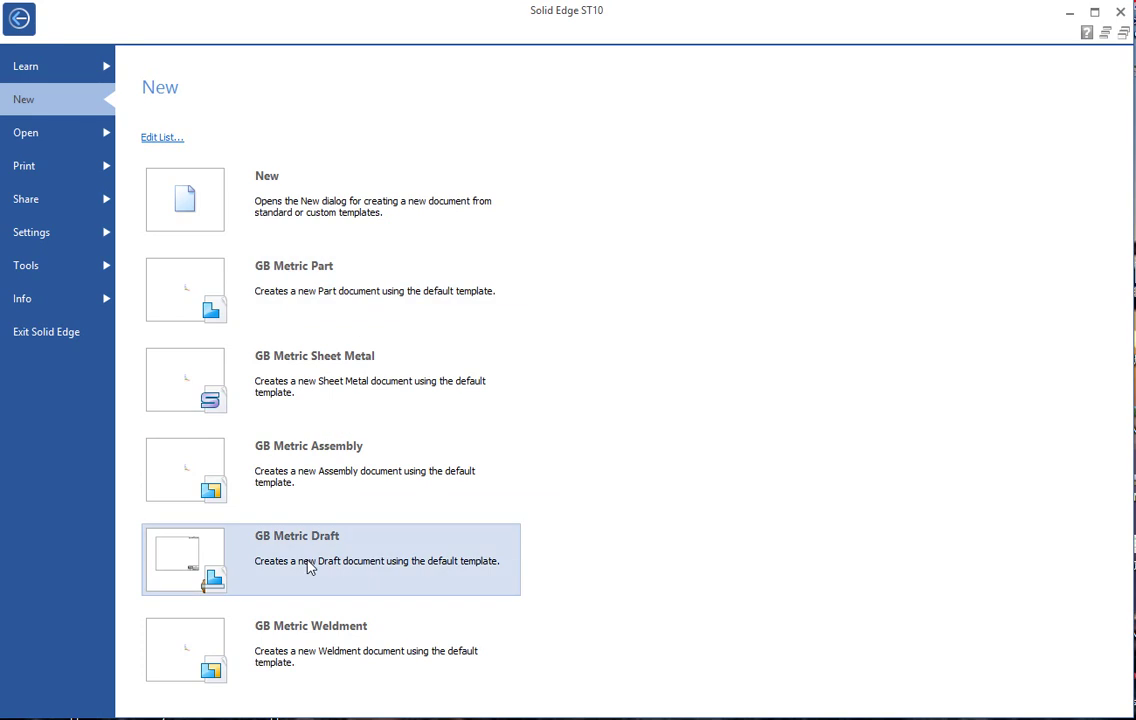
mouse_move(310, 566)
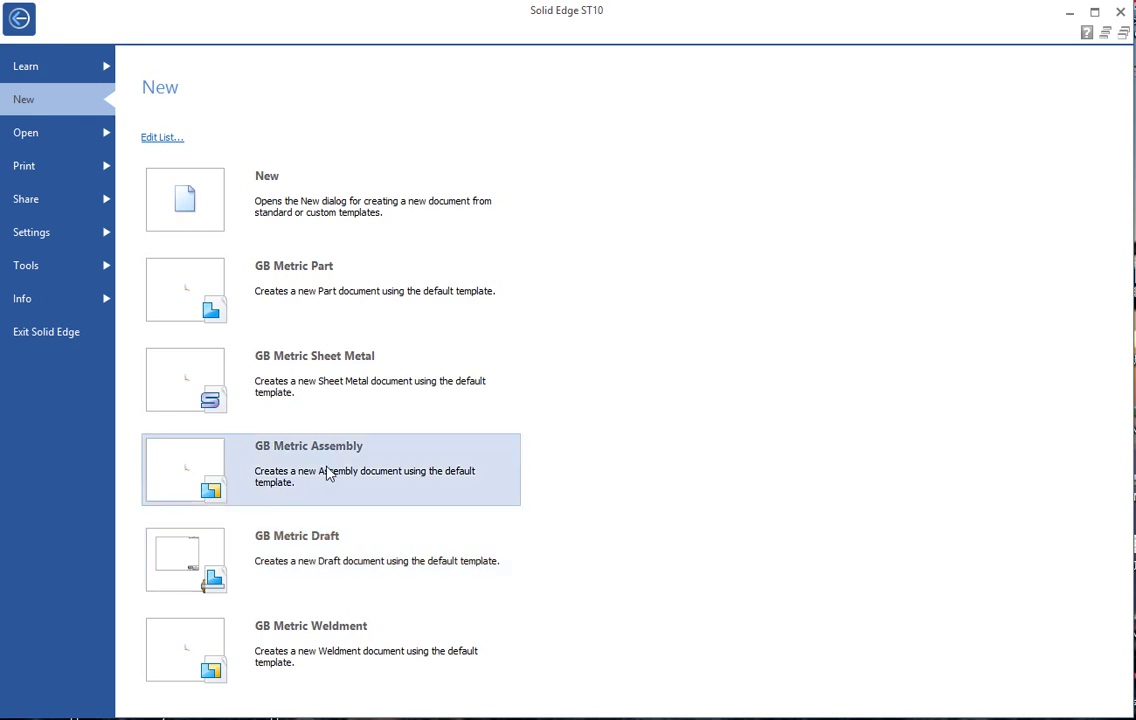
mouse_move(327, 472)
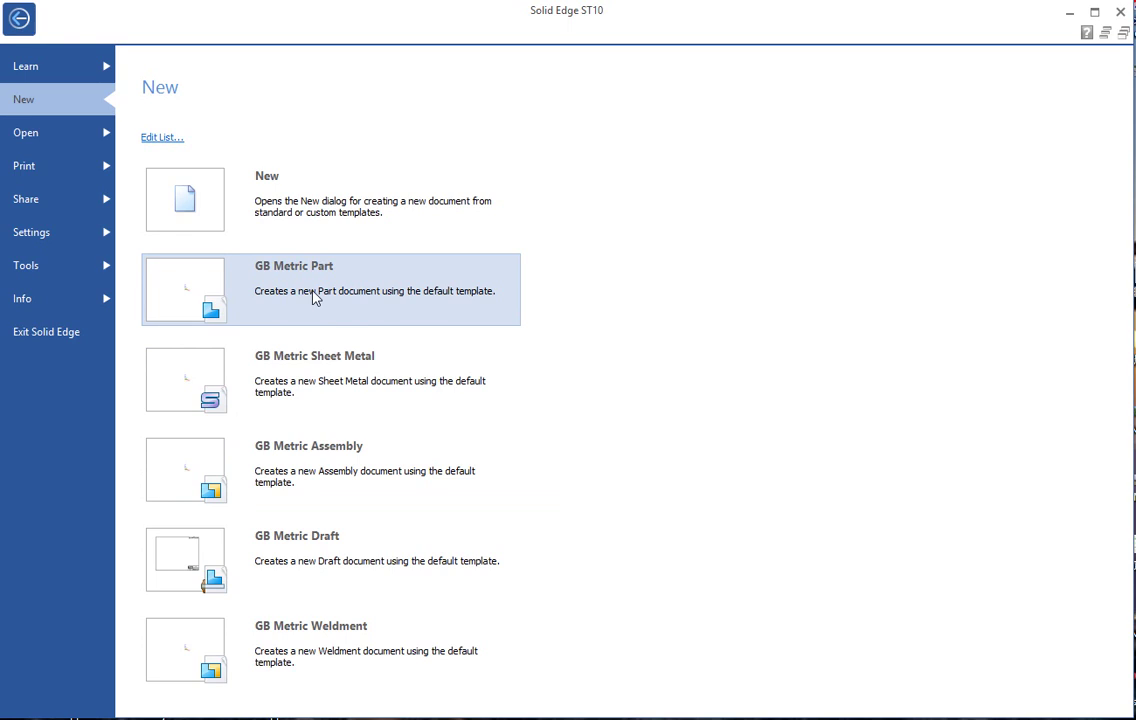
mouse_move(313, 296)
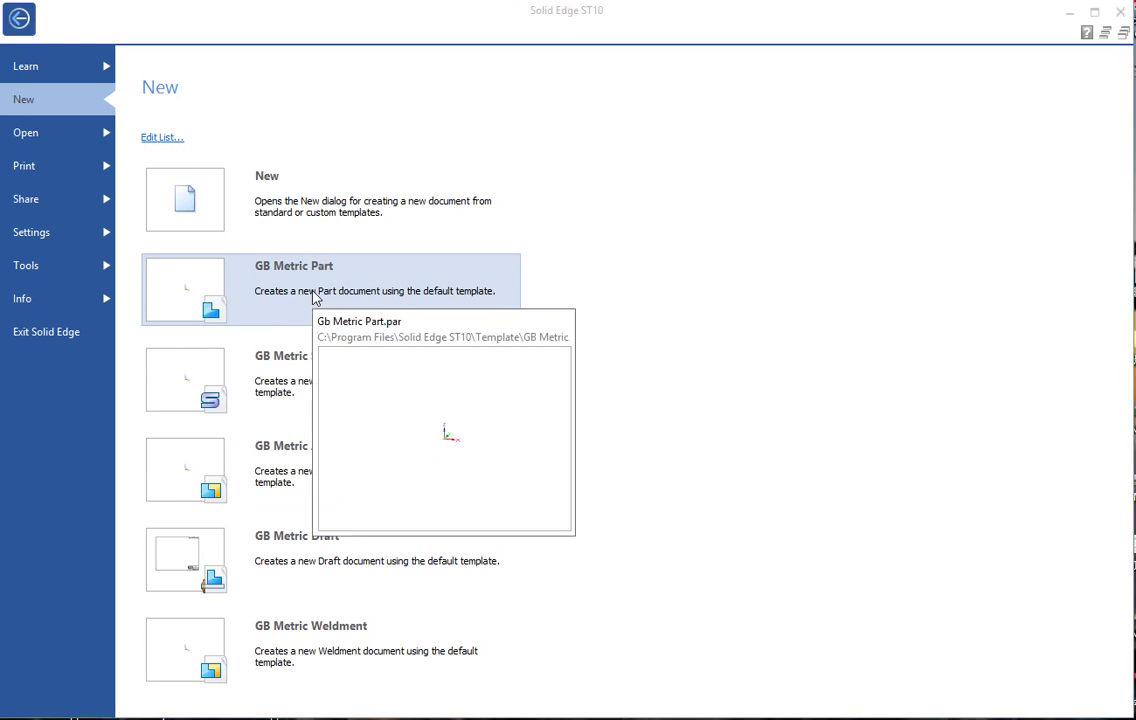
left_click(313, 296)
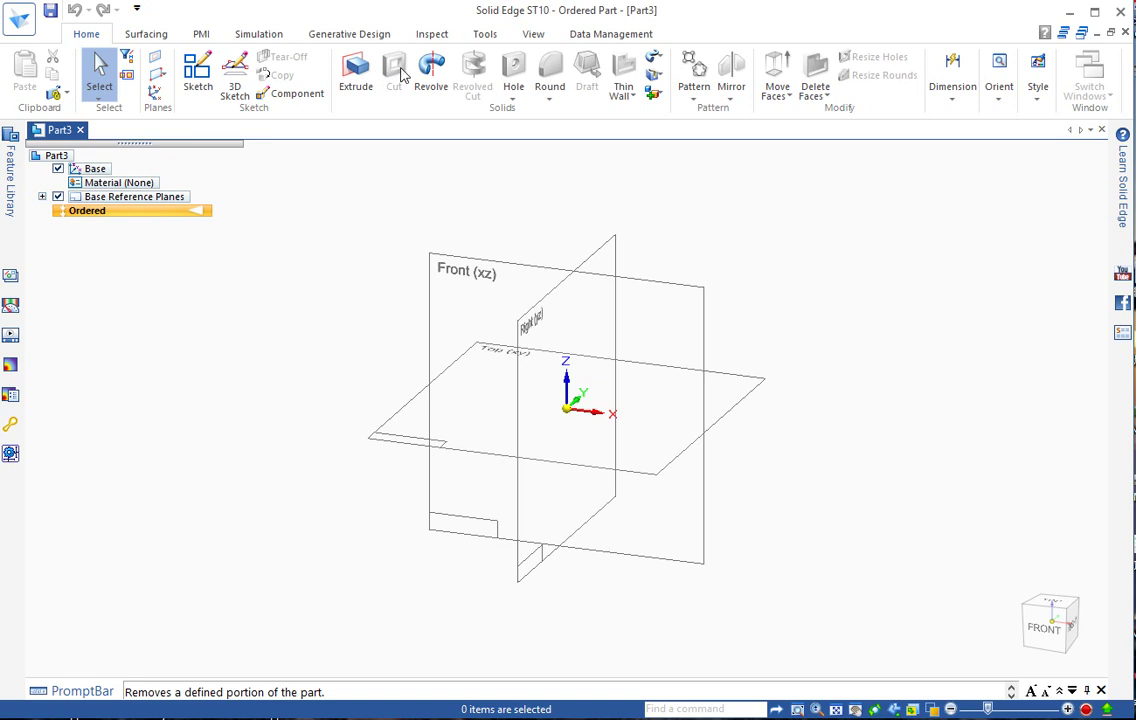
left_click(656, 63)
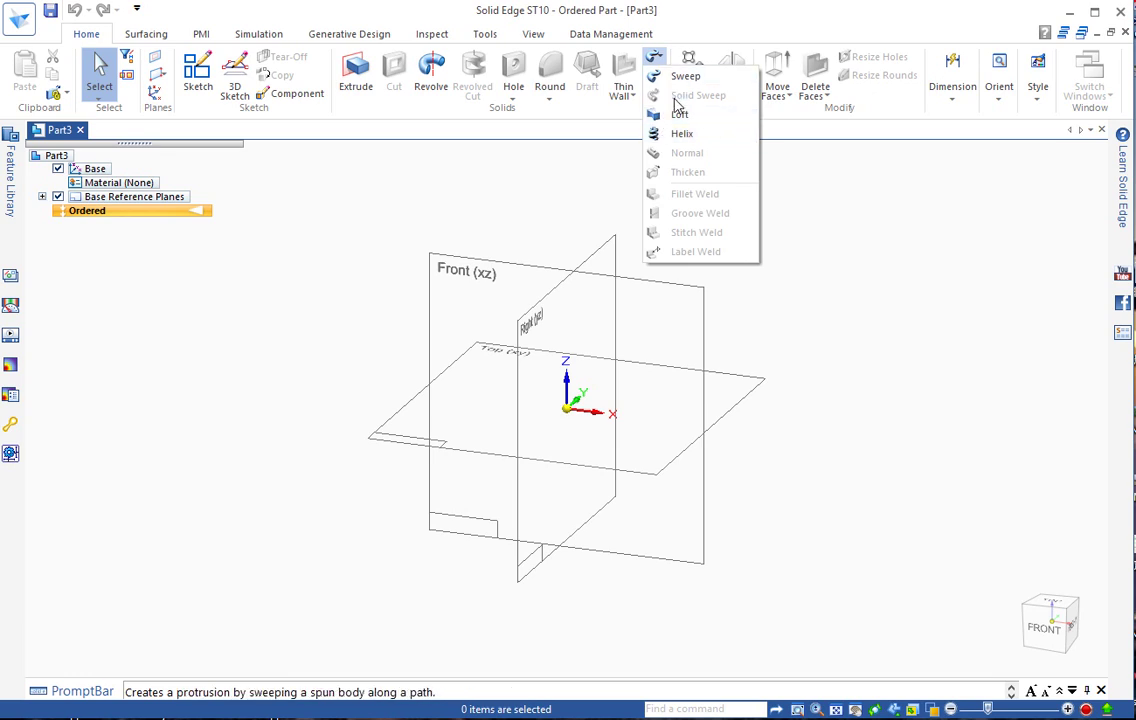
left_click(692, 33)
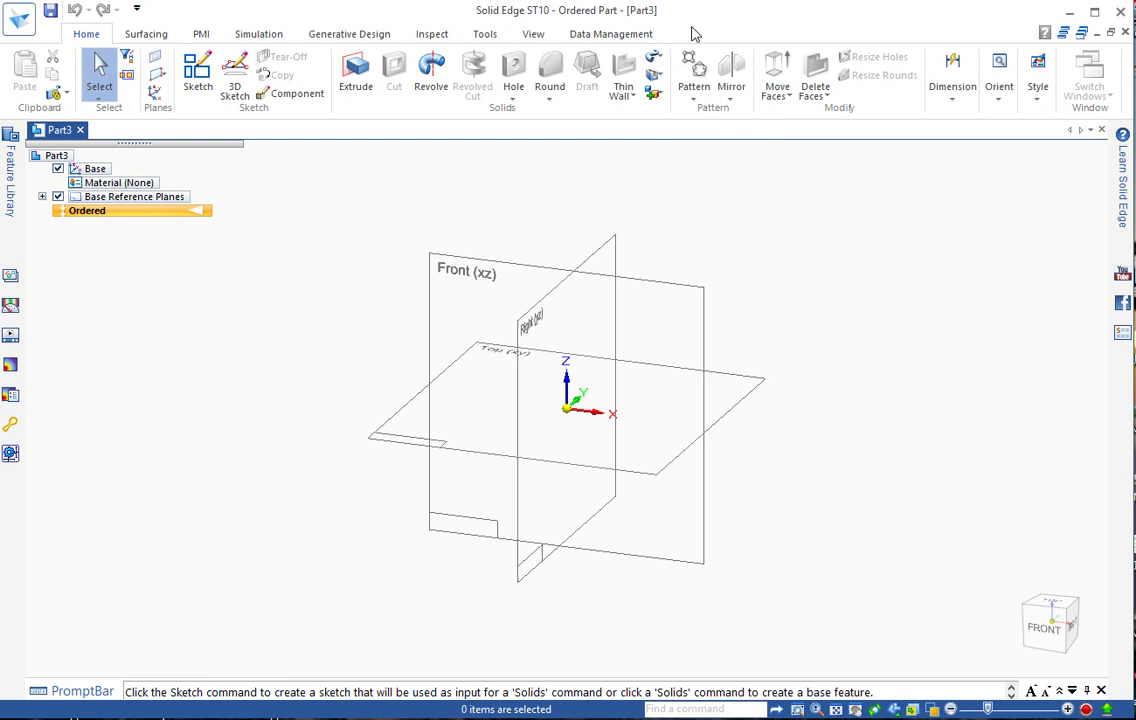
- Start an Extrude on the Front (xz) plane and sketch a two-point rectangle 50 mm wide and 30 mm high around the upper origin area
left_click(362, 86)
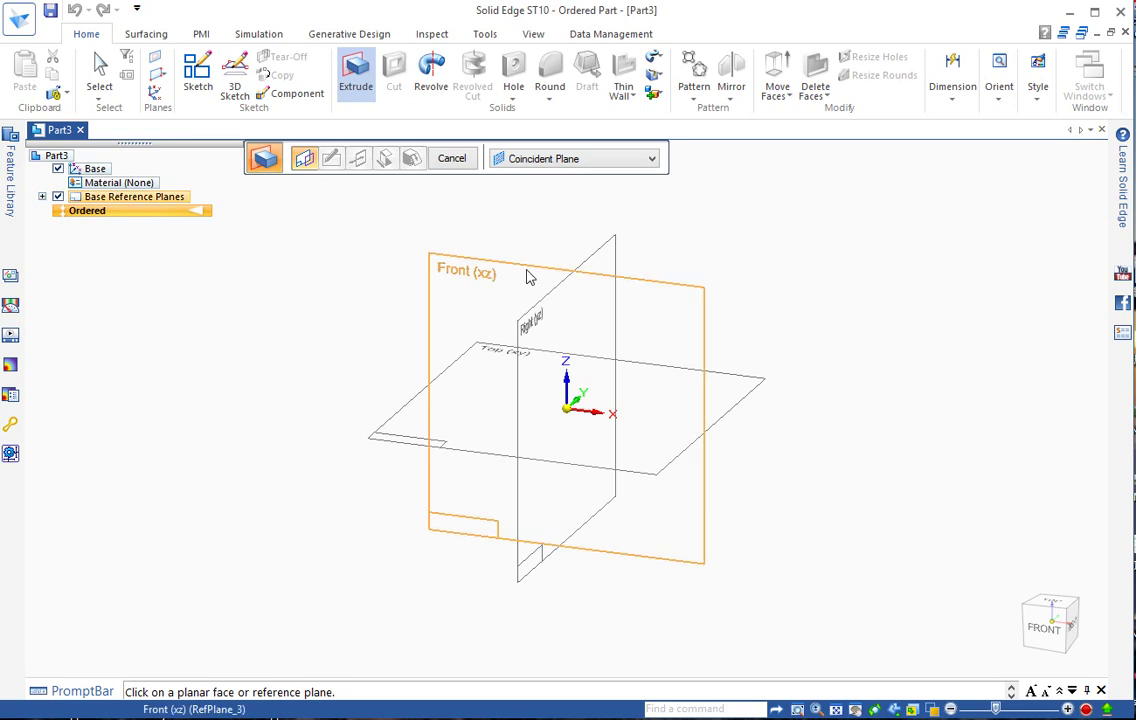
left_click(530, 277)
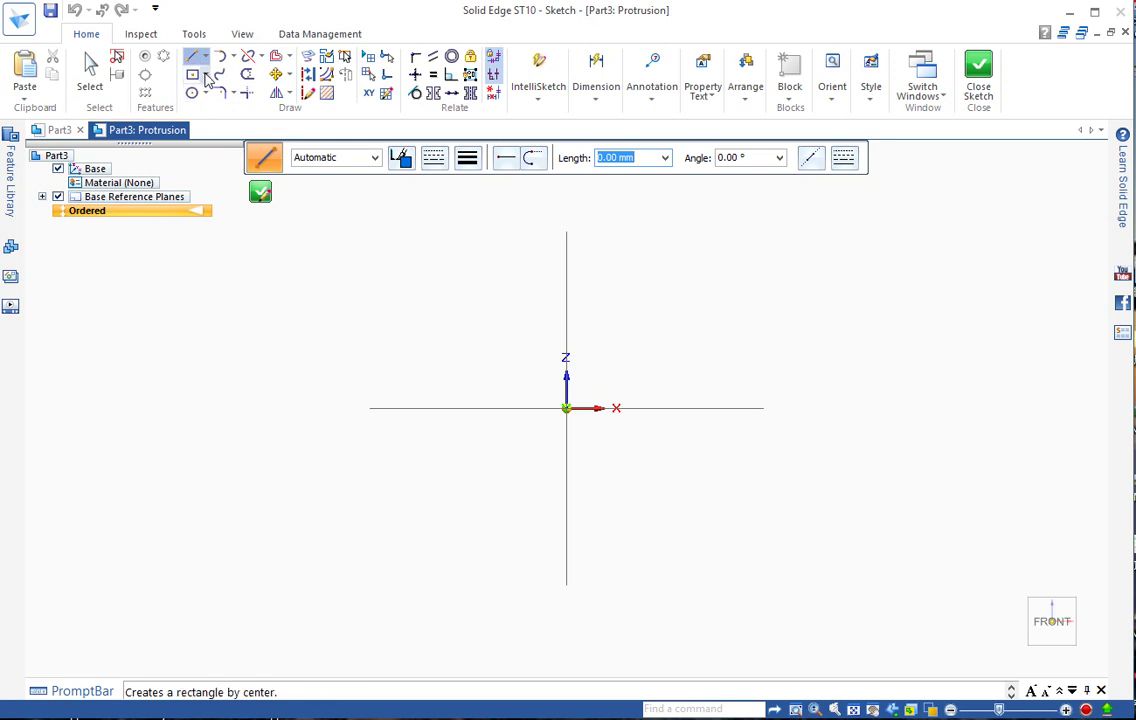
left_click(206, 78)
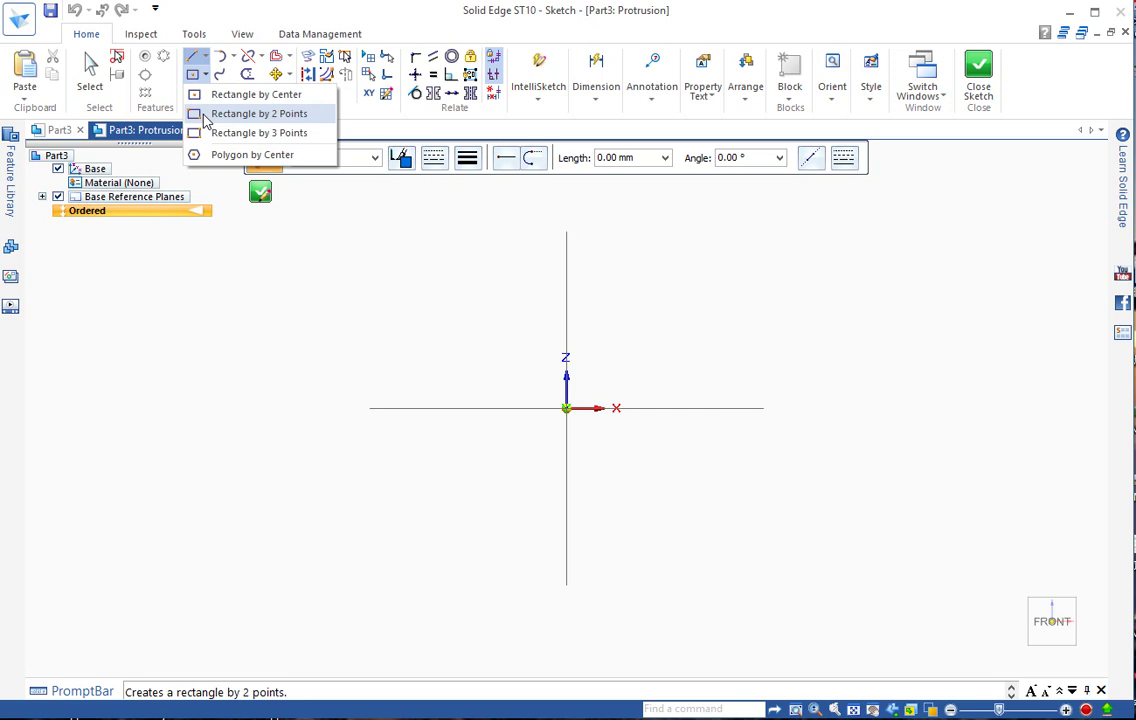
left_click(205, 118)
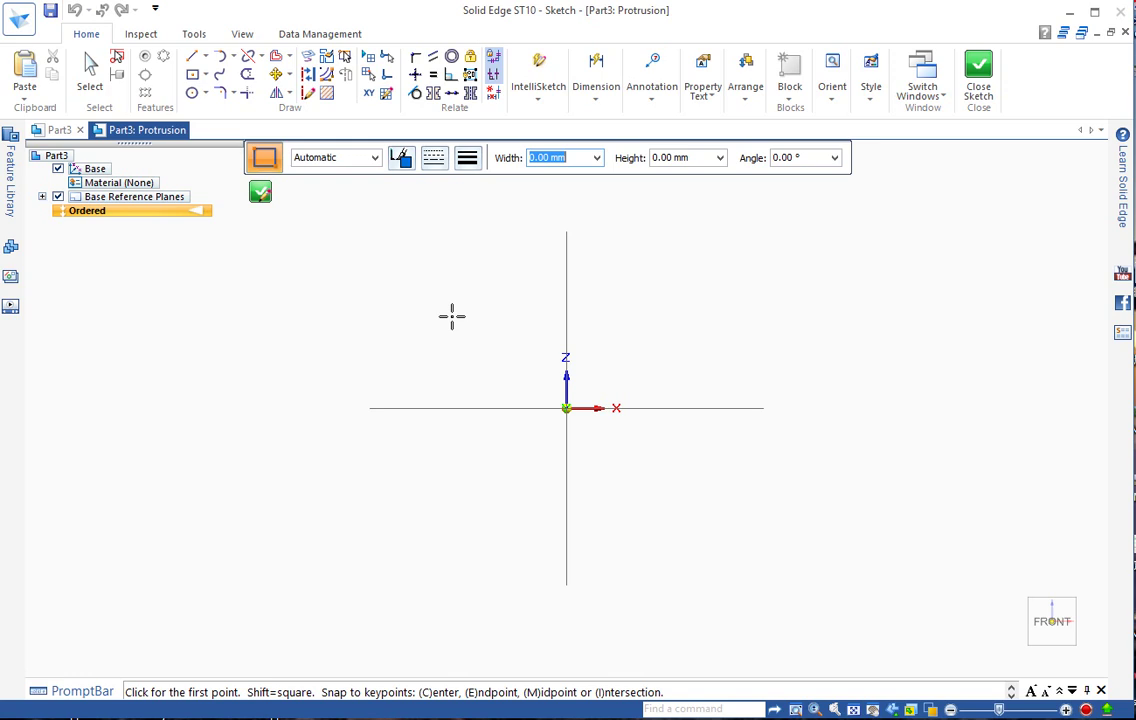
left_click(452, 316)
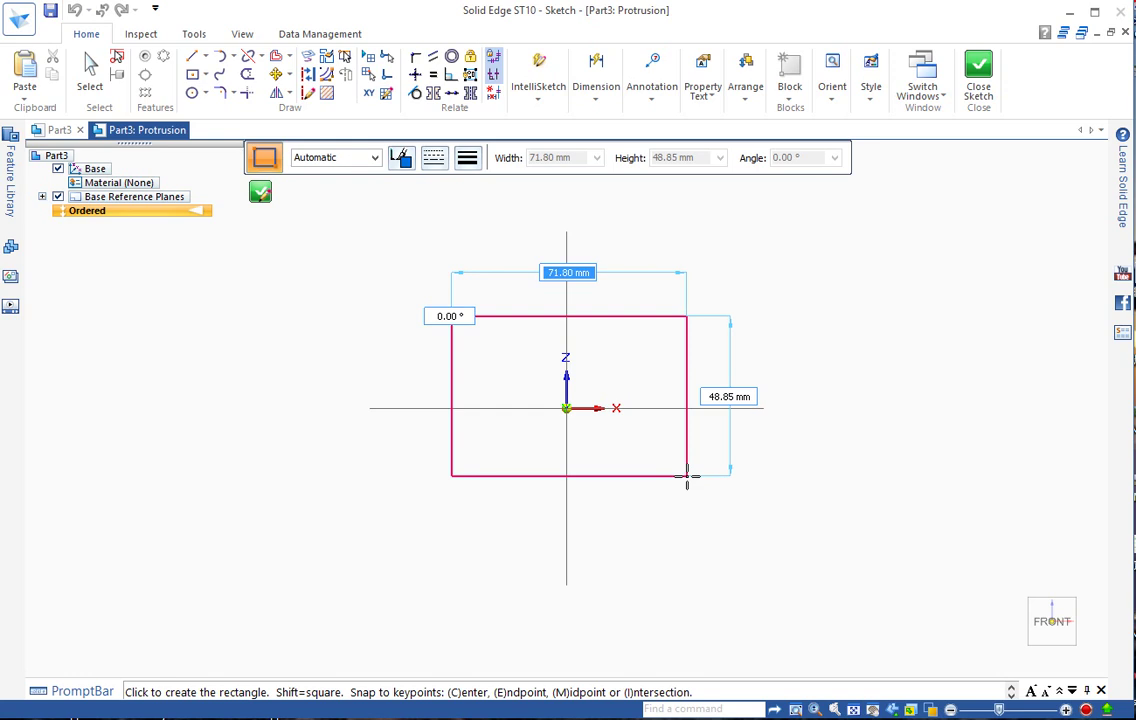
type("50")
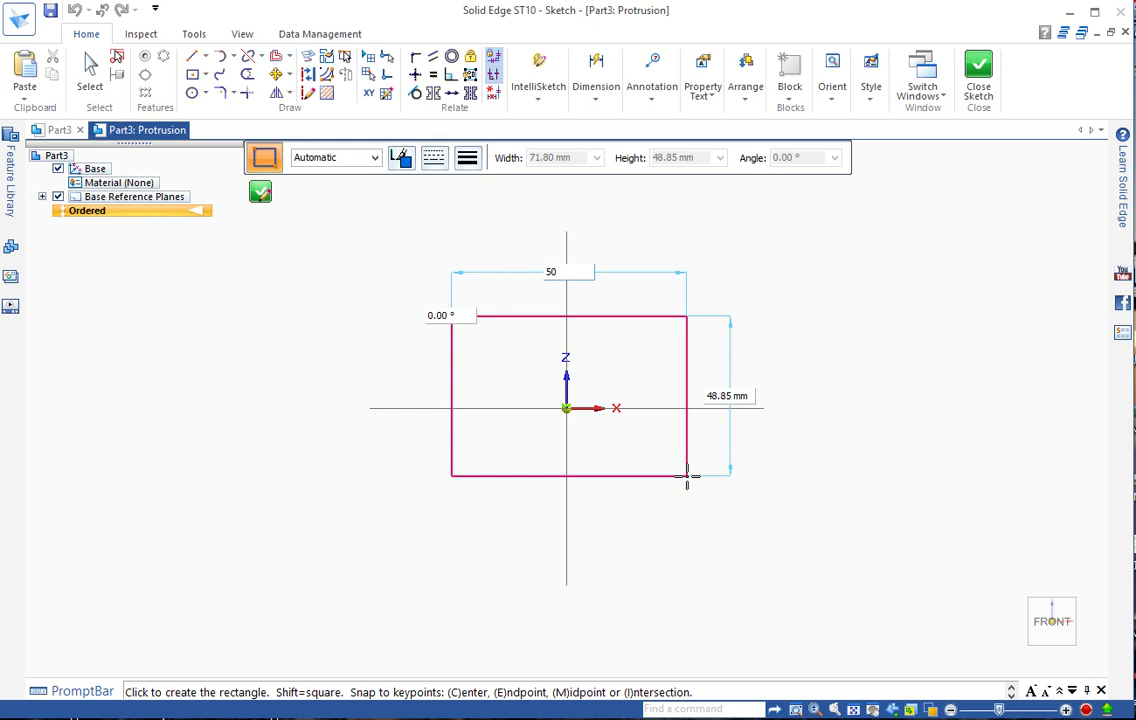
key("Tab")
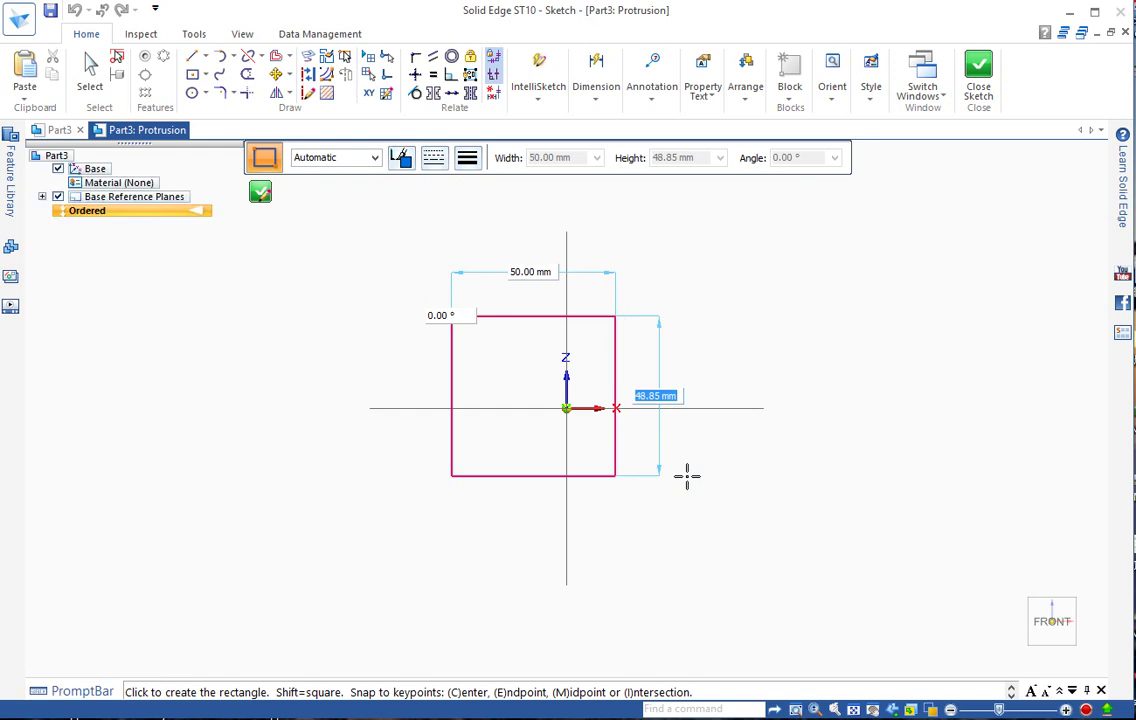
type("30")
key("Tab")
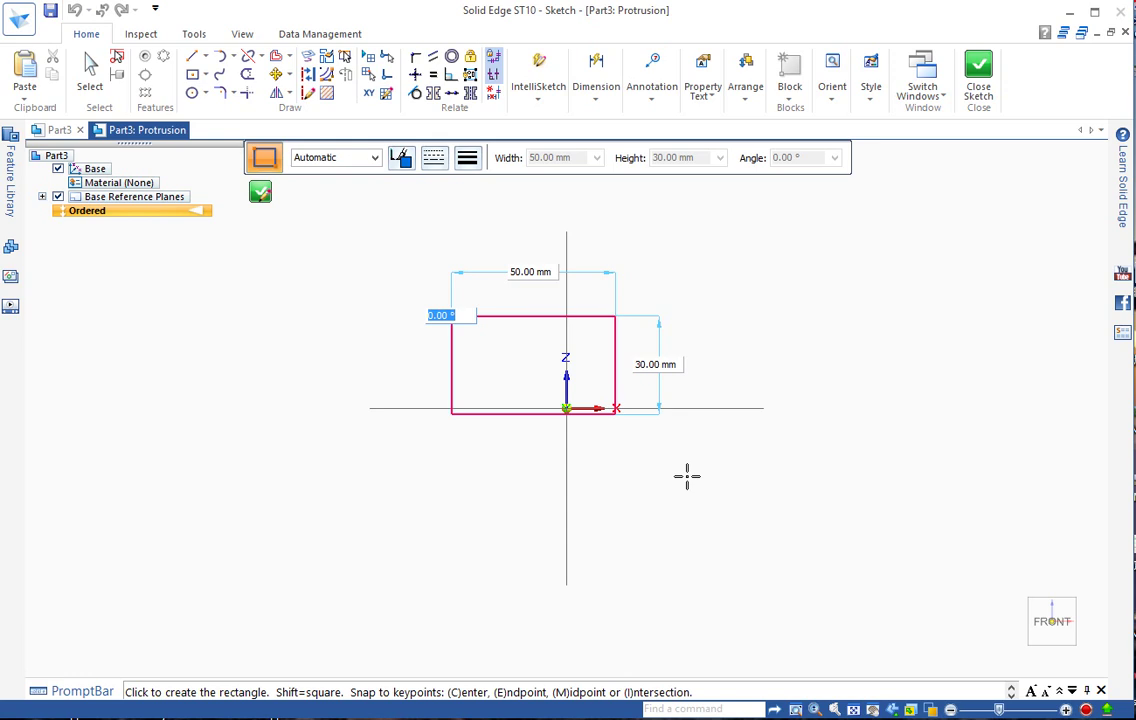
key("Return")
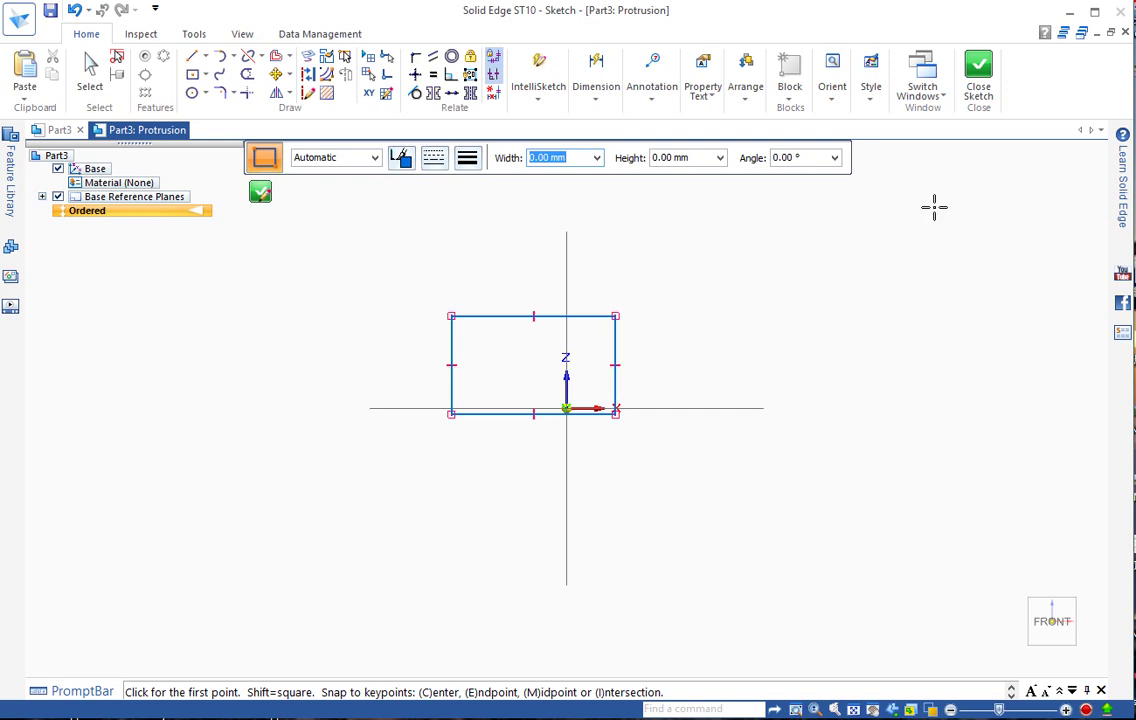
left_click(982, 78)
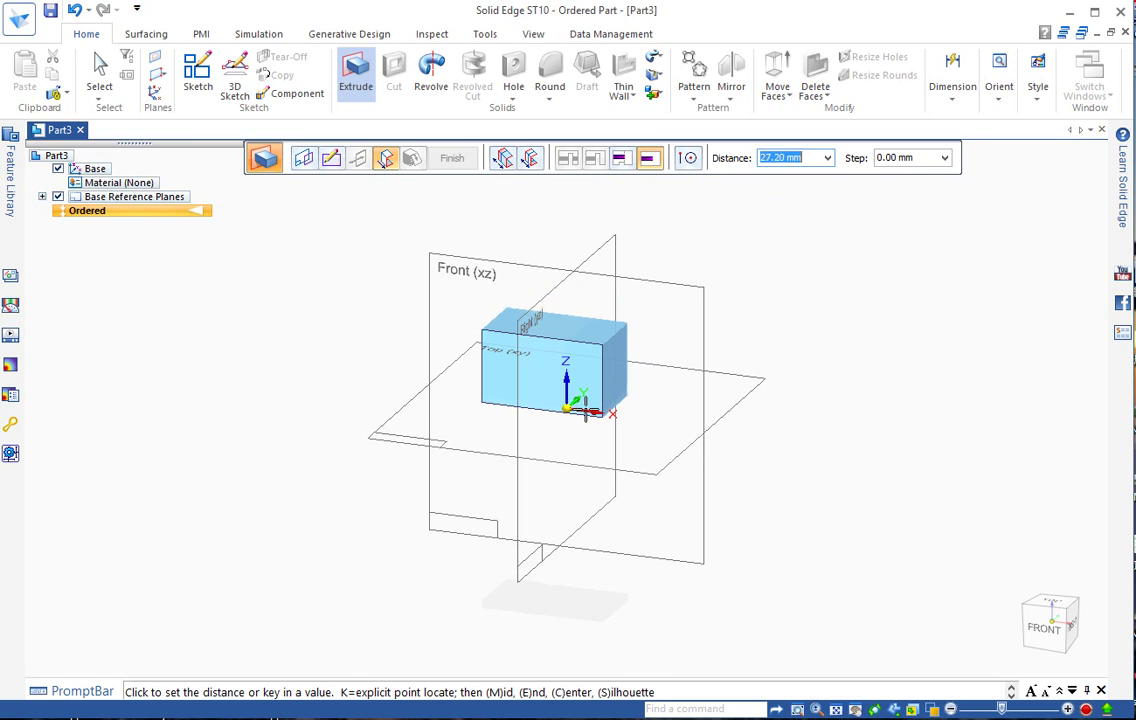
- Extrude the rectangular profile 20 mm to one side of the sketch plane
type("20")
key("Tab")
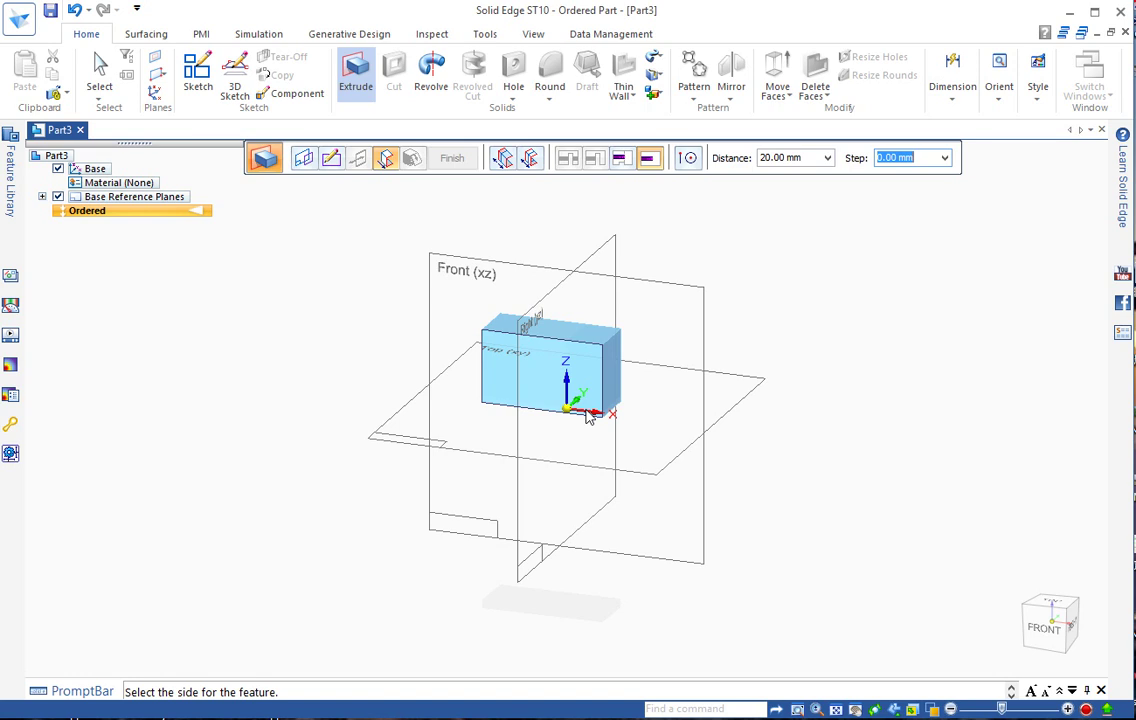
left_click(630, 435)
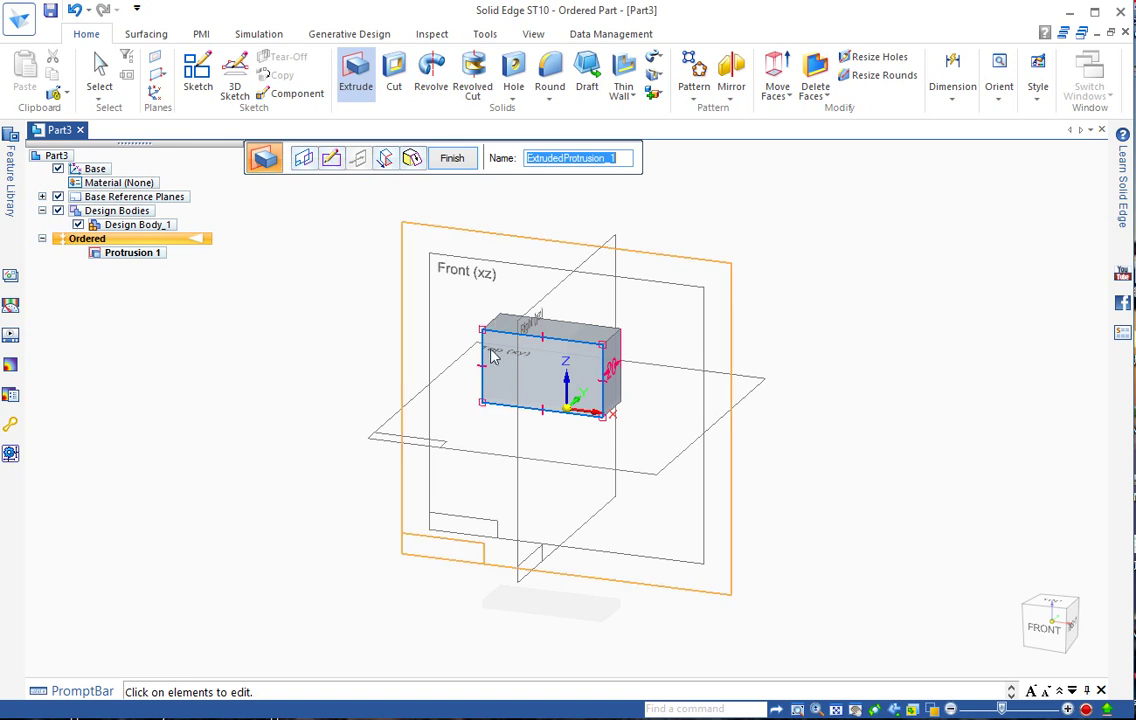
- Redefine the extent of the block's extrusion with a distance of 20 mm
left_click(386, 160)
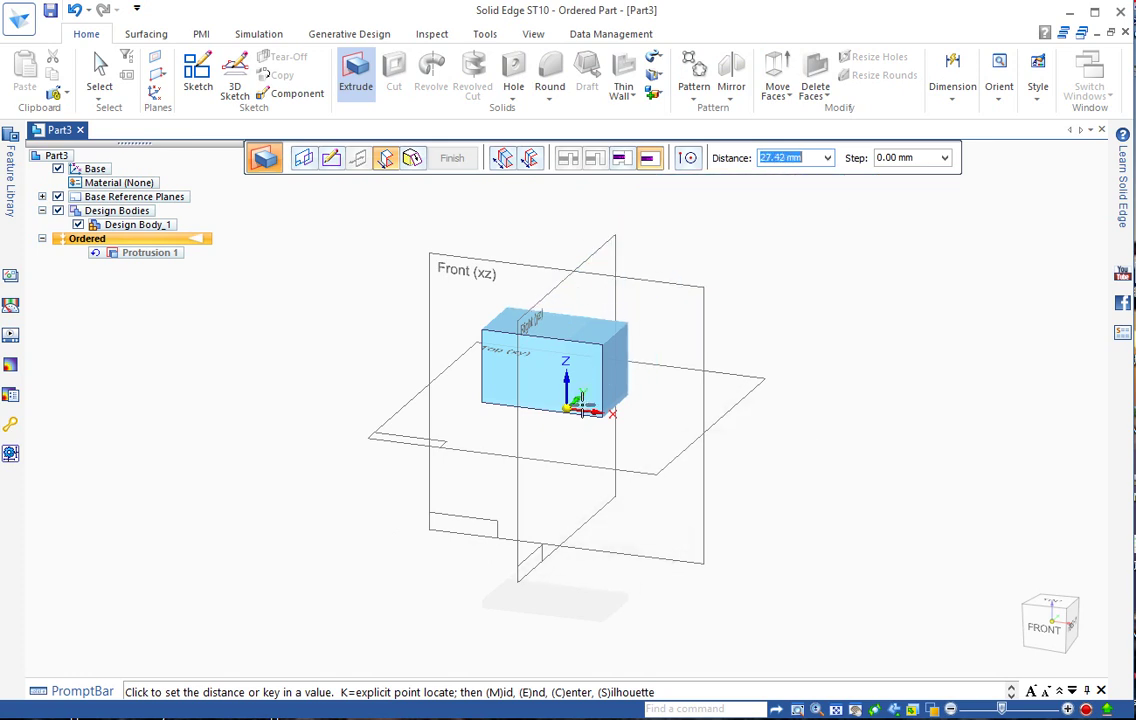
type("20")
key("Return")
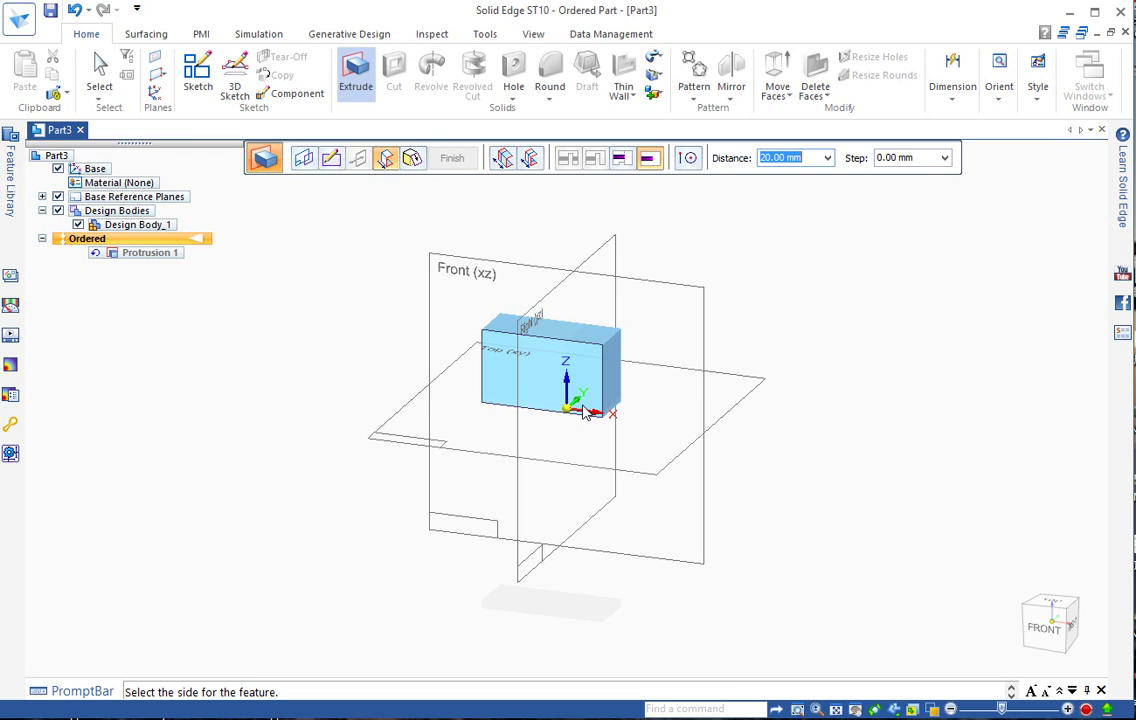
left_click(585, 413)
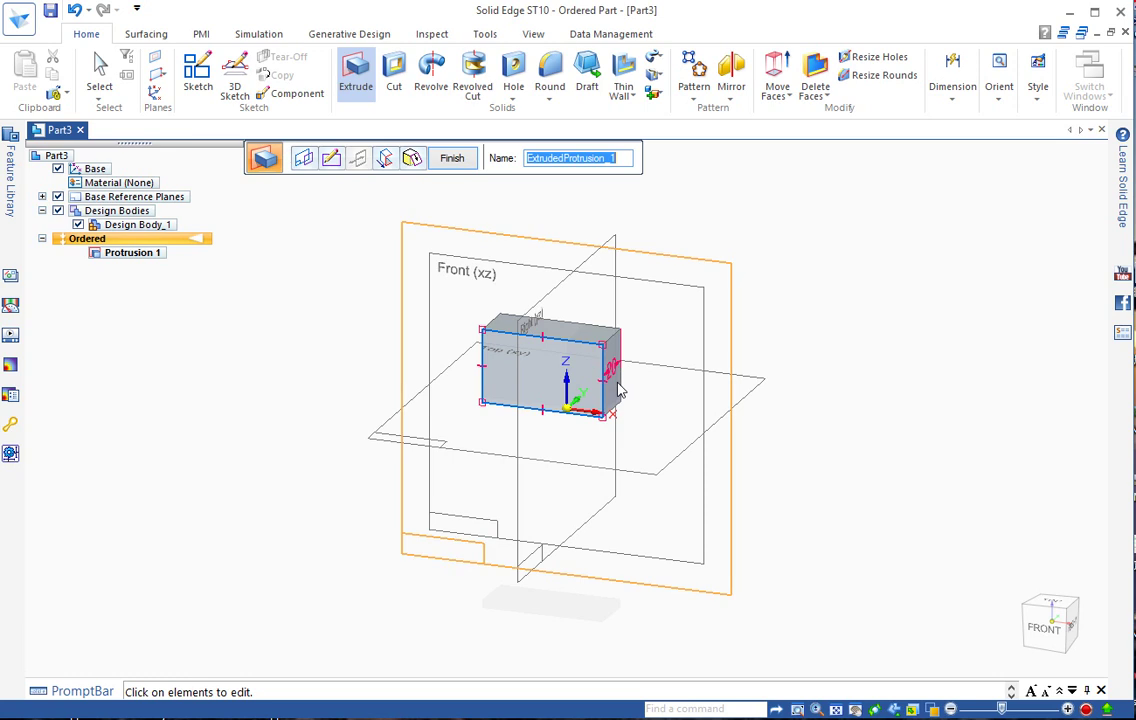
- Examine the length of the profile's upper edge and the depth dimension of the extruded block
scroll(614, 376, "down", 1)
scroll(614, 386, "up", 3)
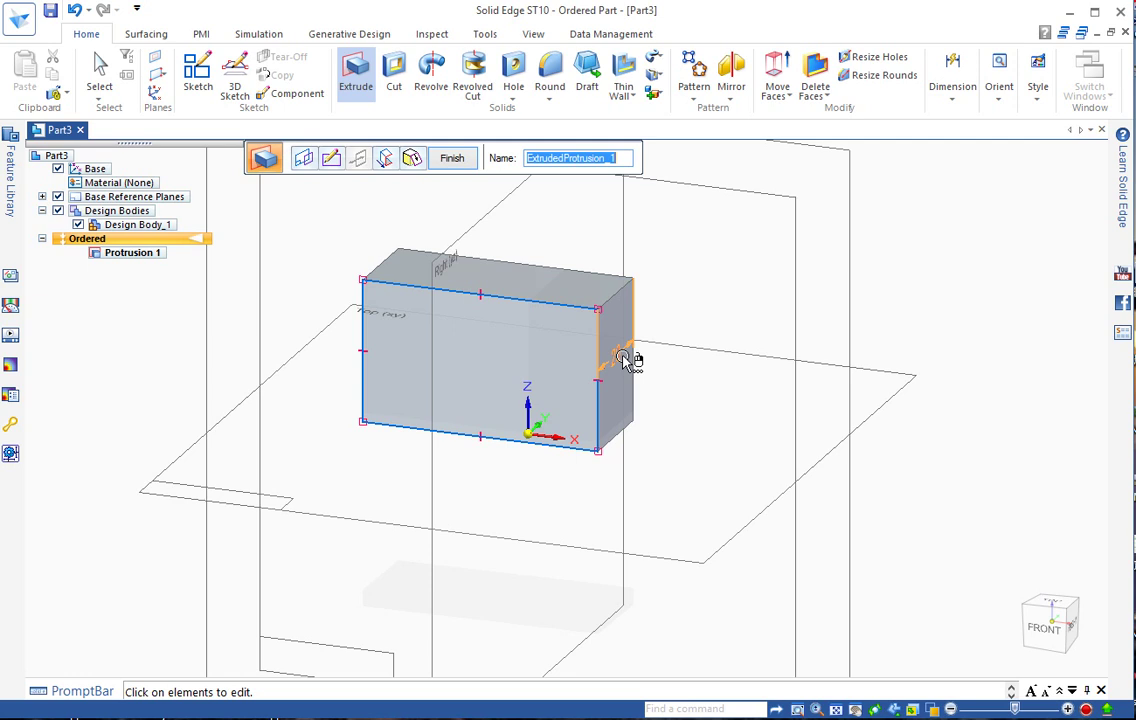
left_click(624, 360)
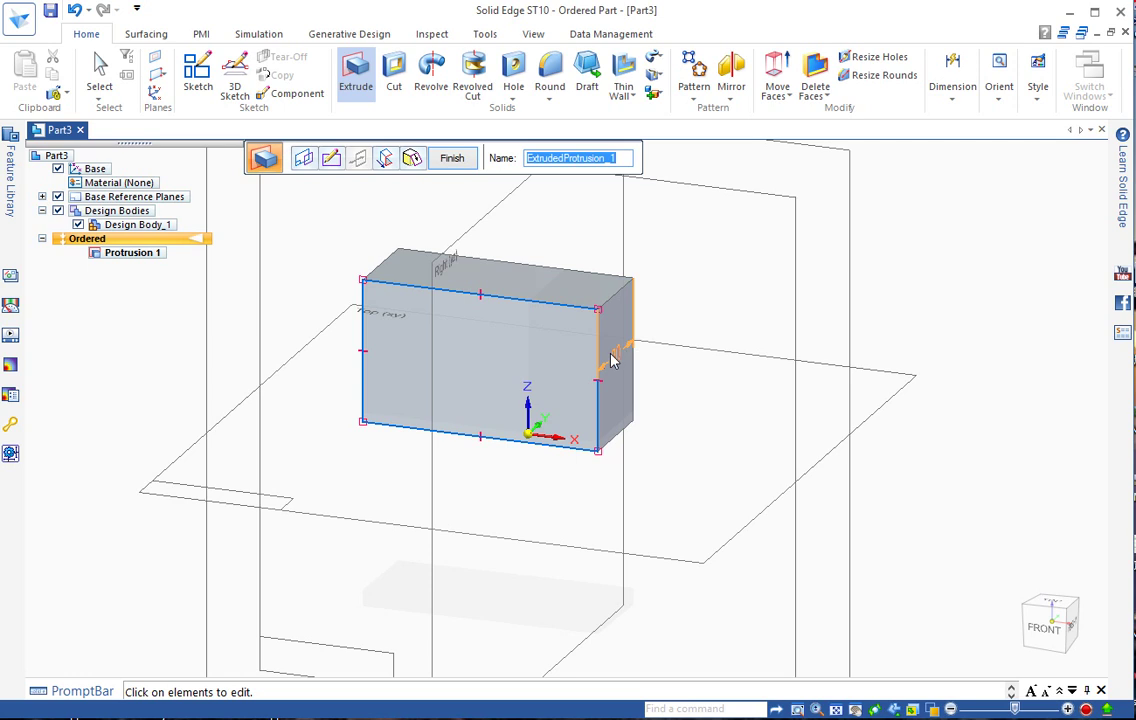
left_click(508, 304)
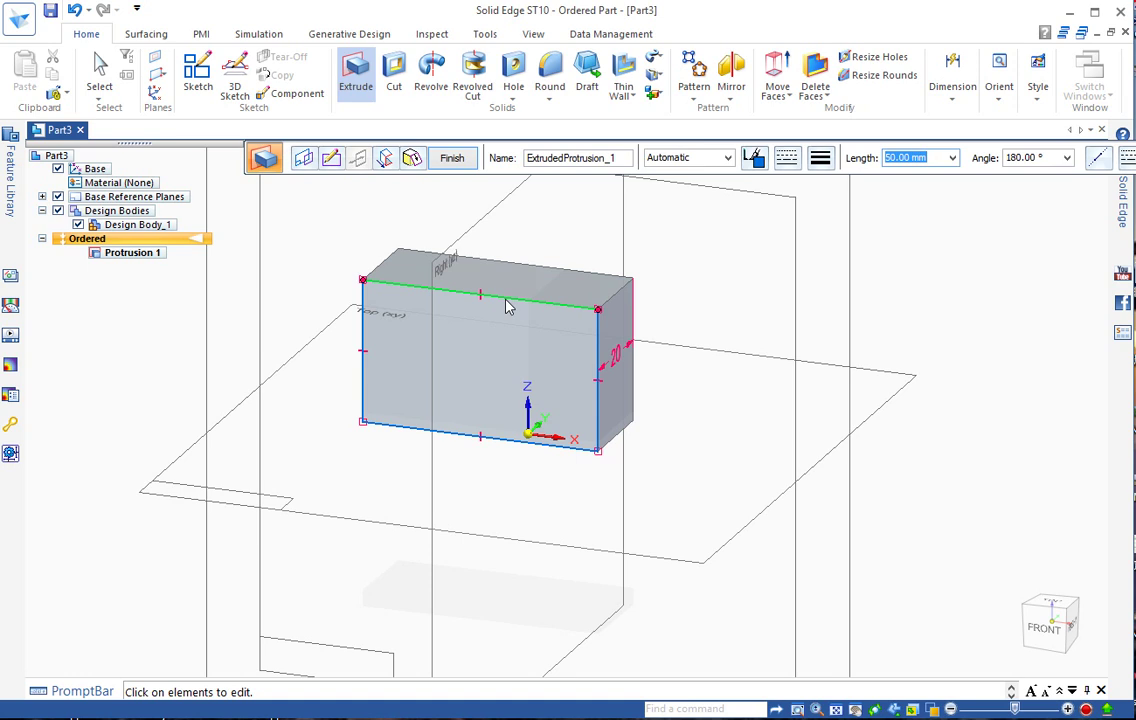
left_click(617, 363)
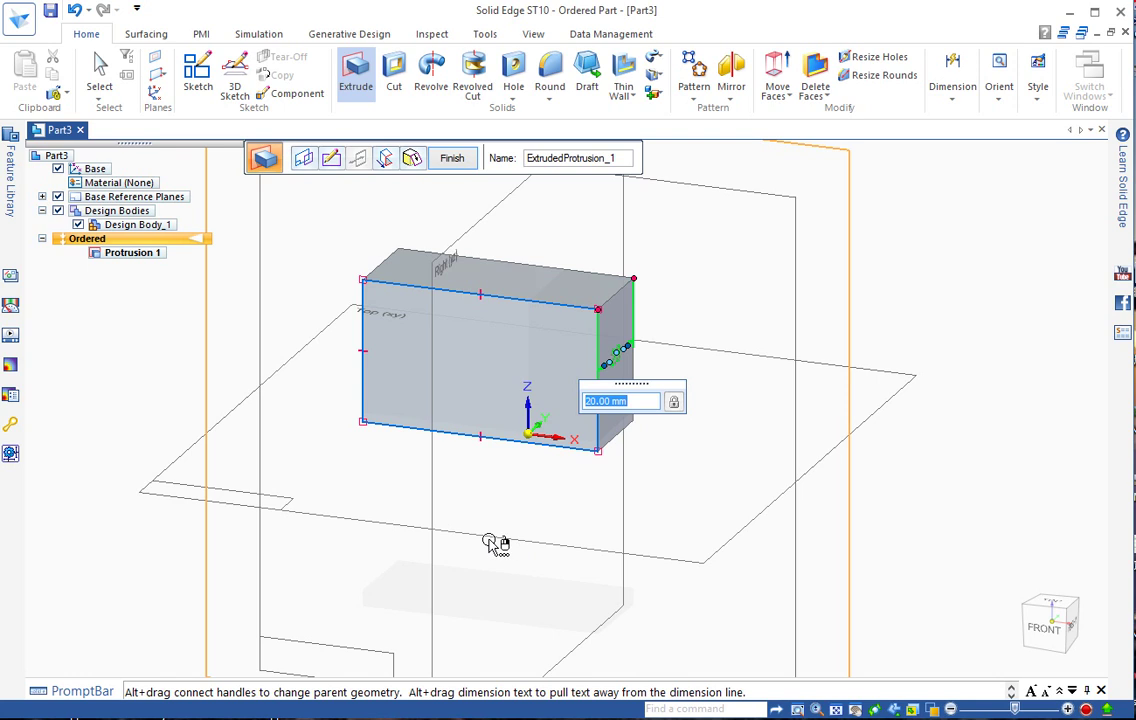
key("Return")
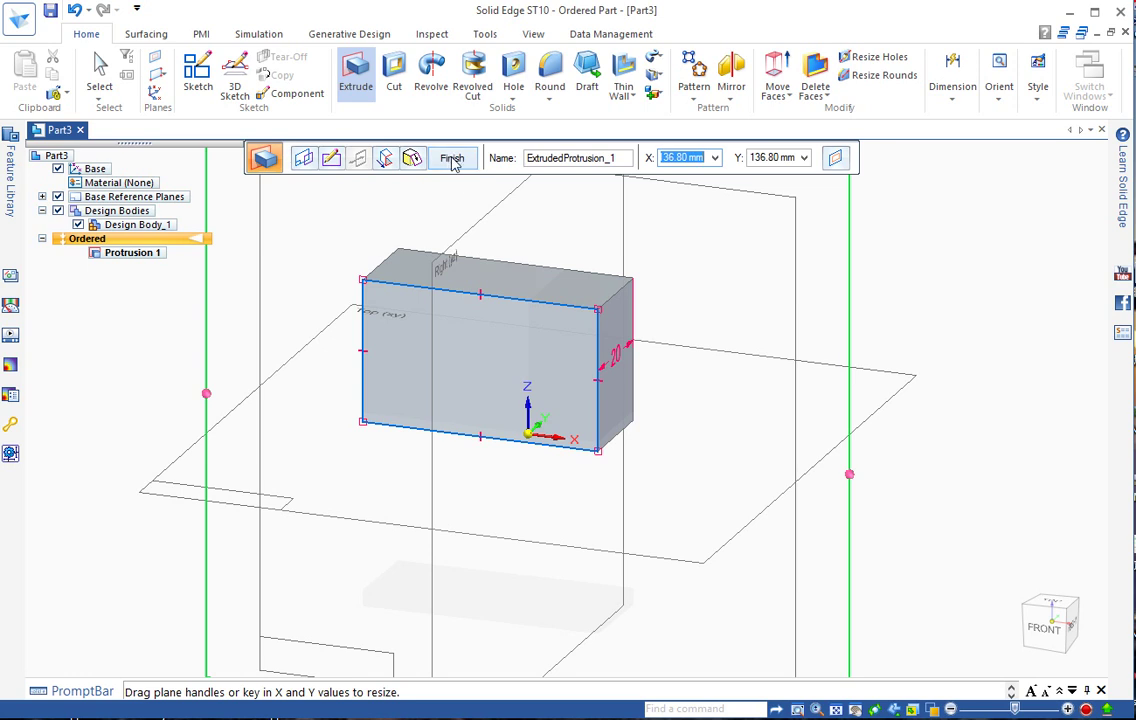
- Finish the block's extrusion and exit the Extrude command without starting another feature
left_click(453, 160)
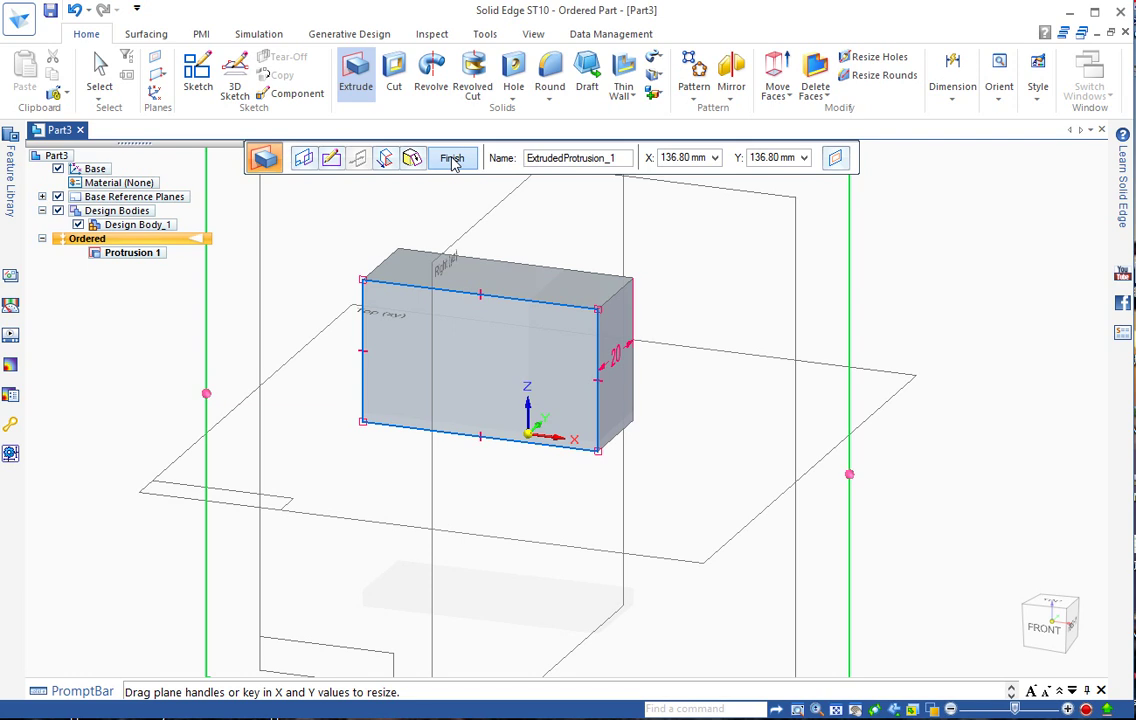
left_click(453, 160)
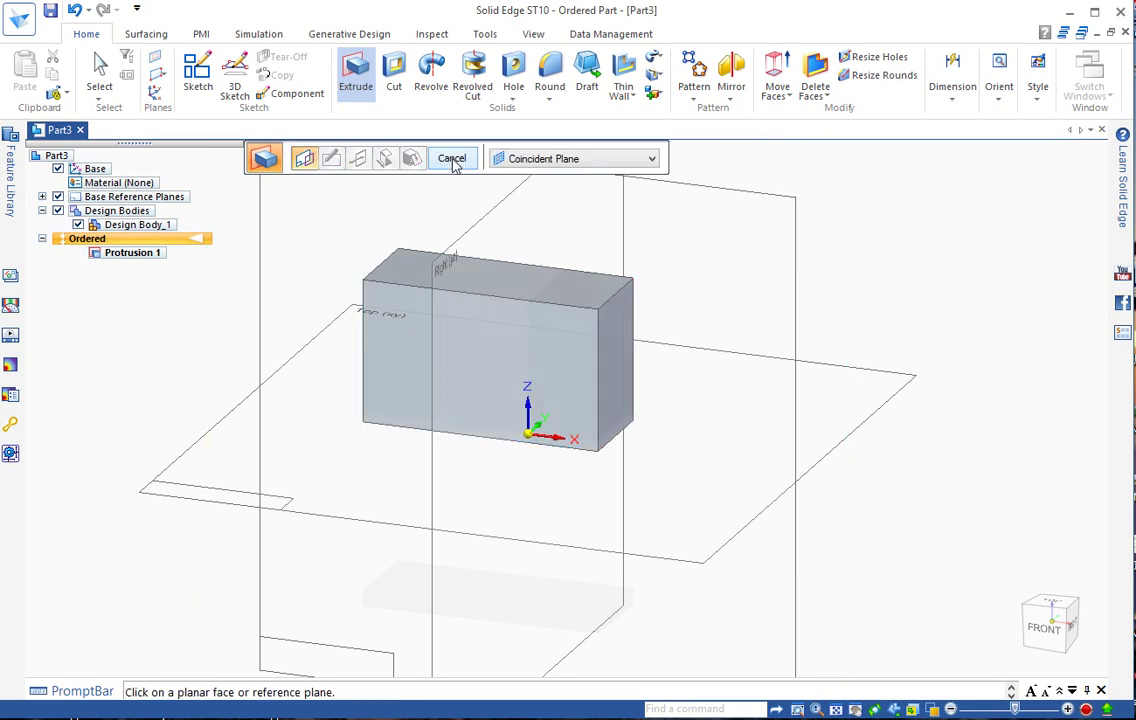
scroll(607, 405, "up", 2)
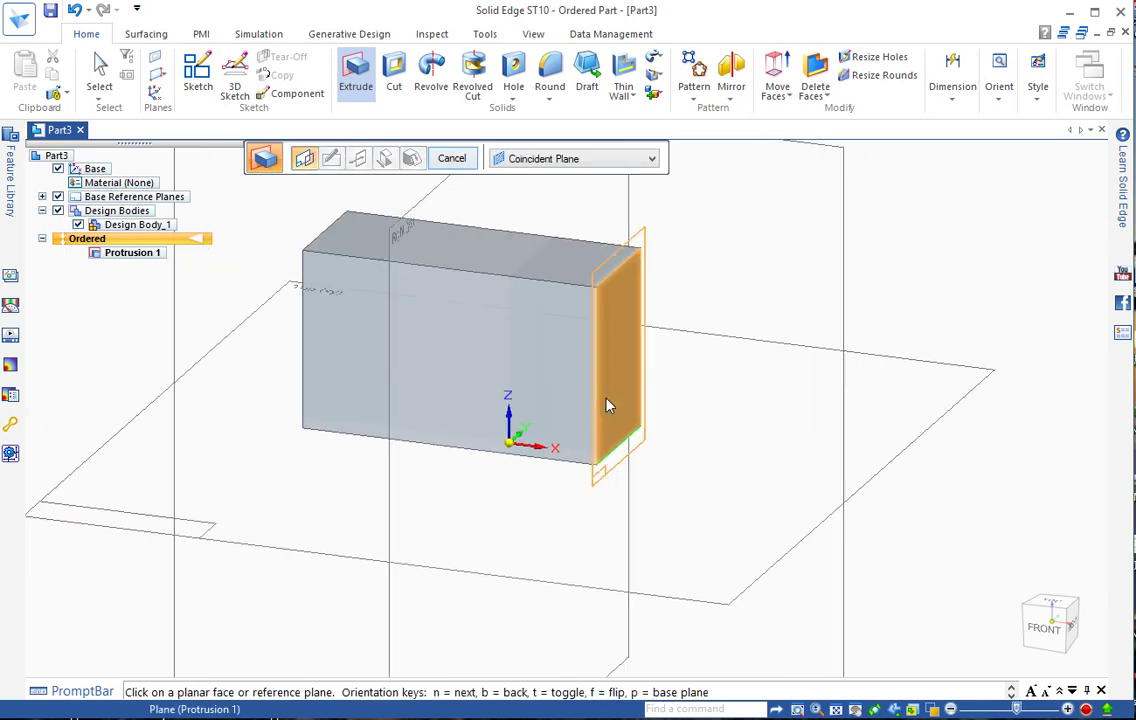
scroll(607, 405, "down", 3)
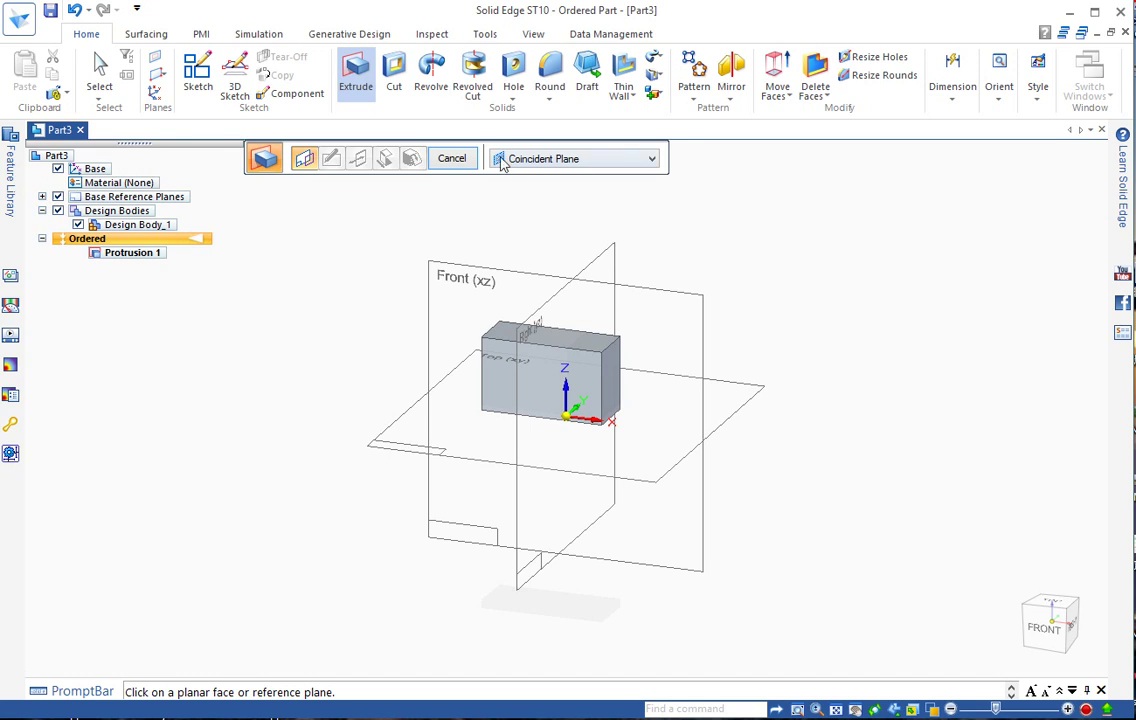
left_click(451, 158)
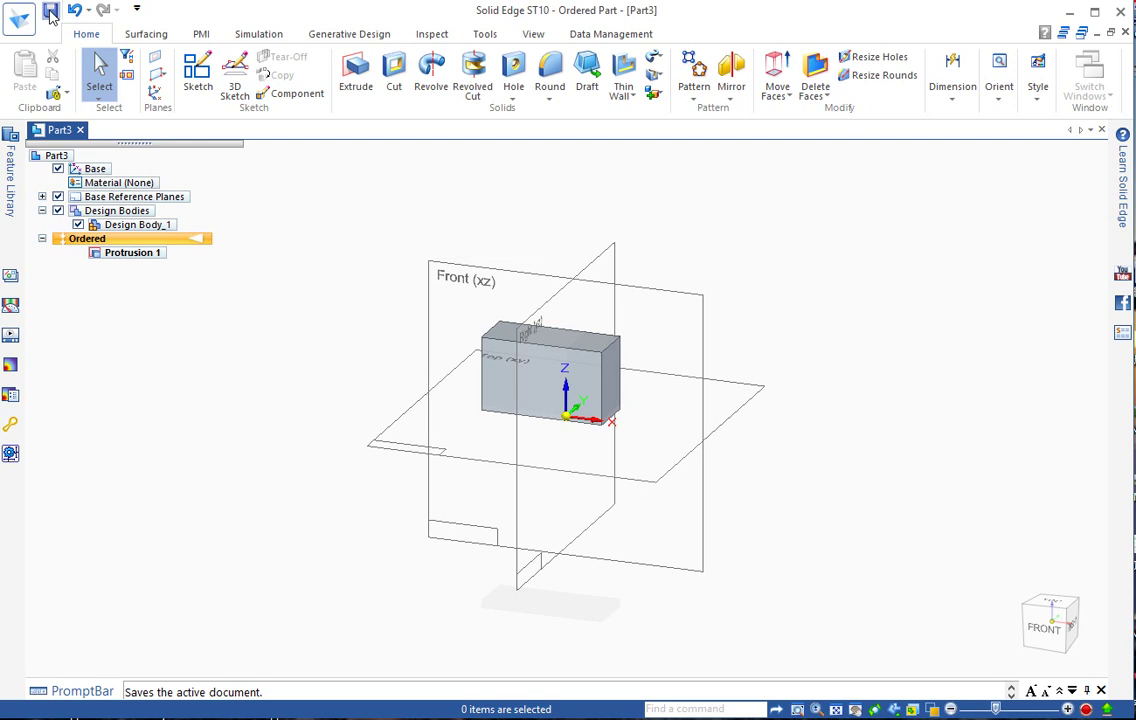
- Start saving the active part and choose the Documents folder as the save location
left_click(50, 12)
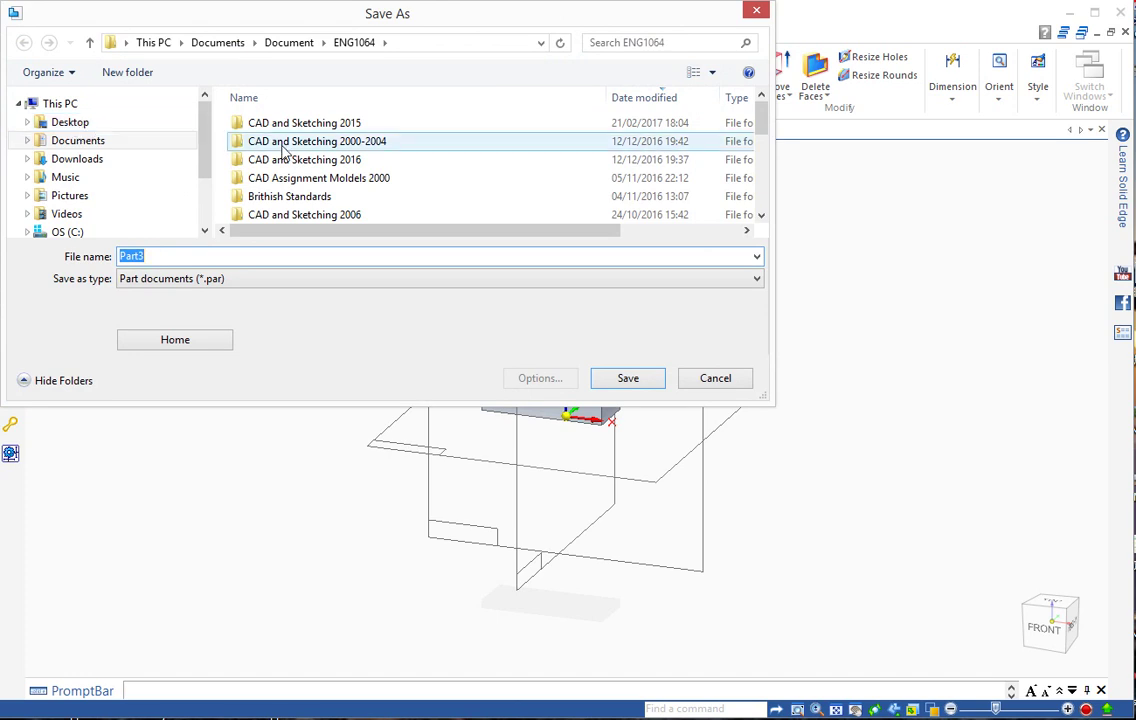
left_click_drag(146, 256, 134, 257)
double_click(134, 256)
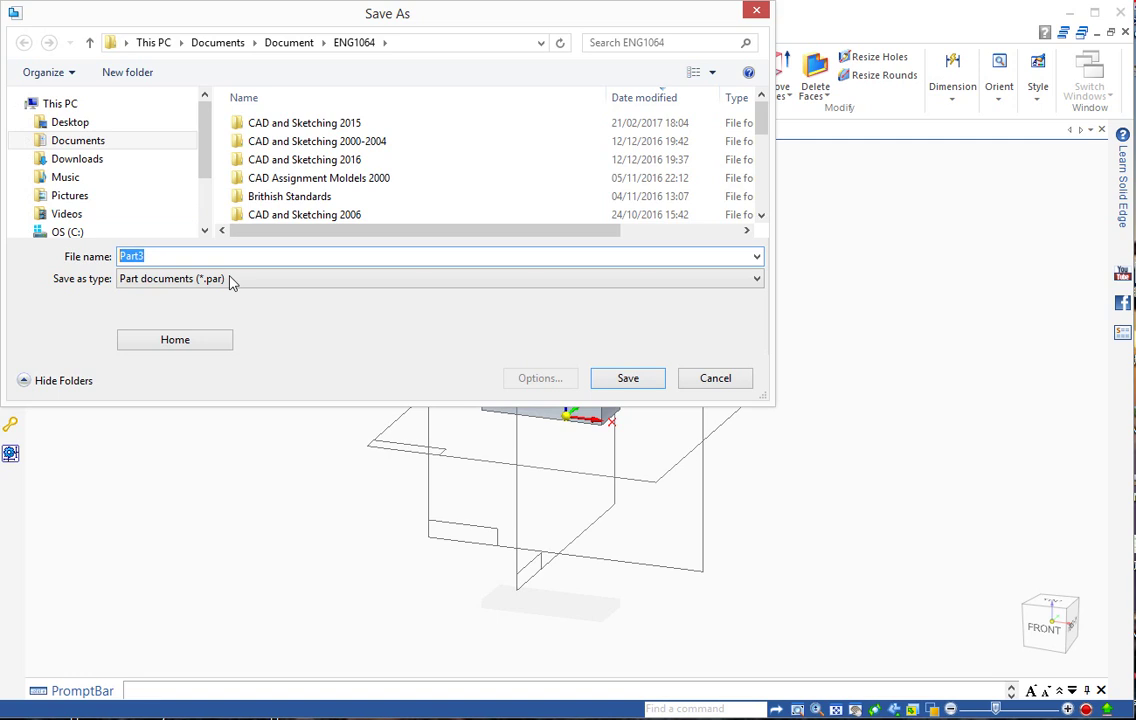
left_click(90, 126)
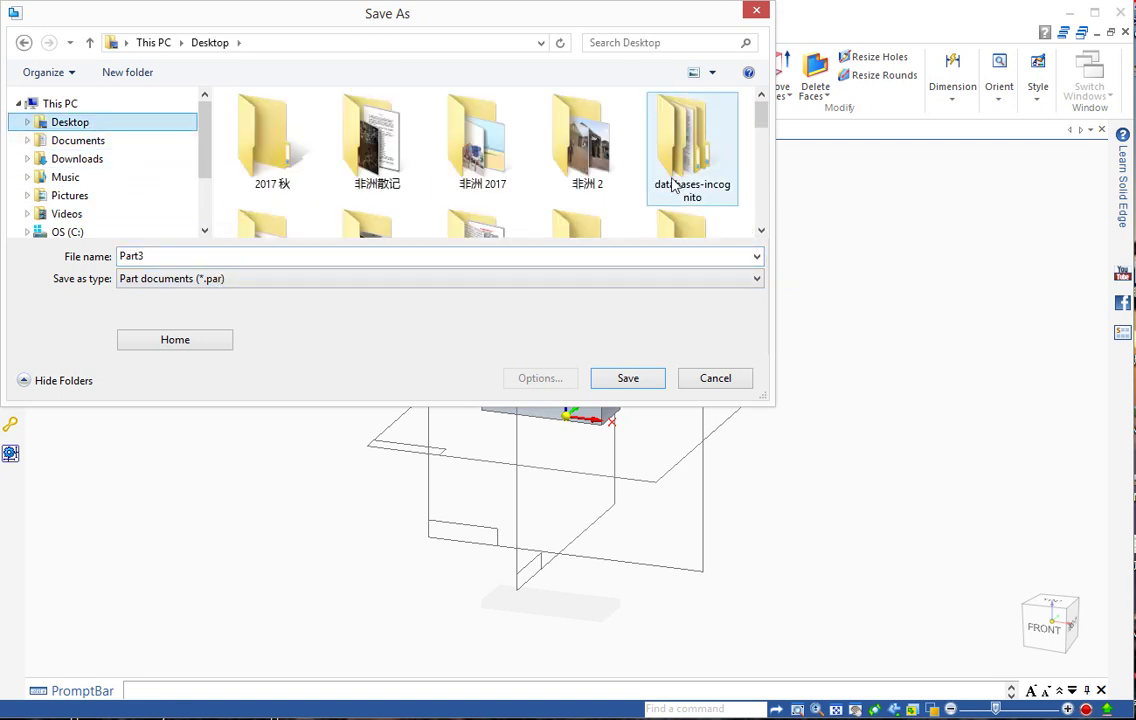
left_click(73, 145)
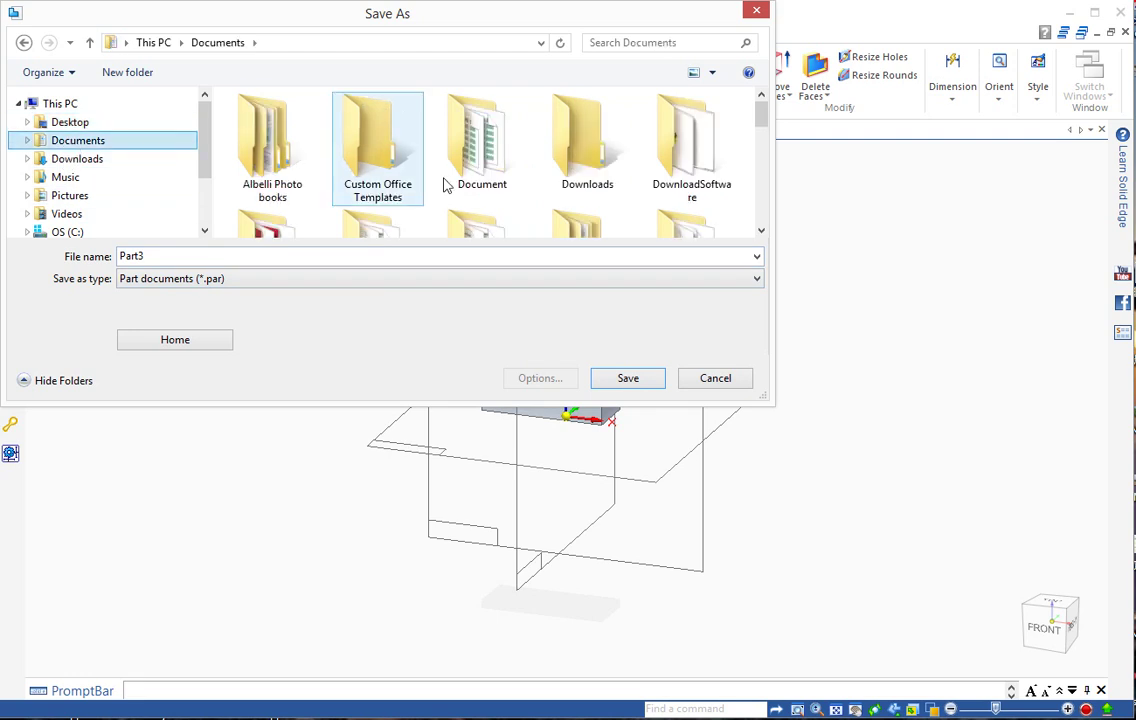
left_click(71, 124)
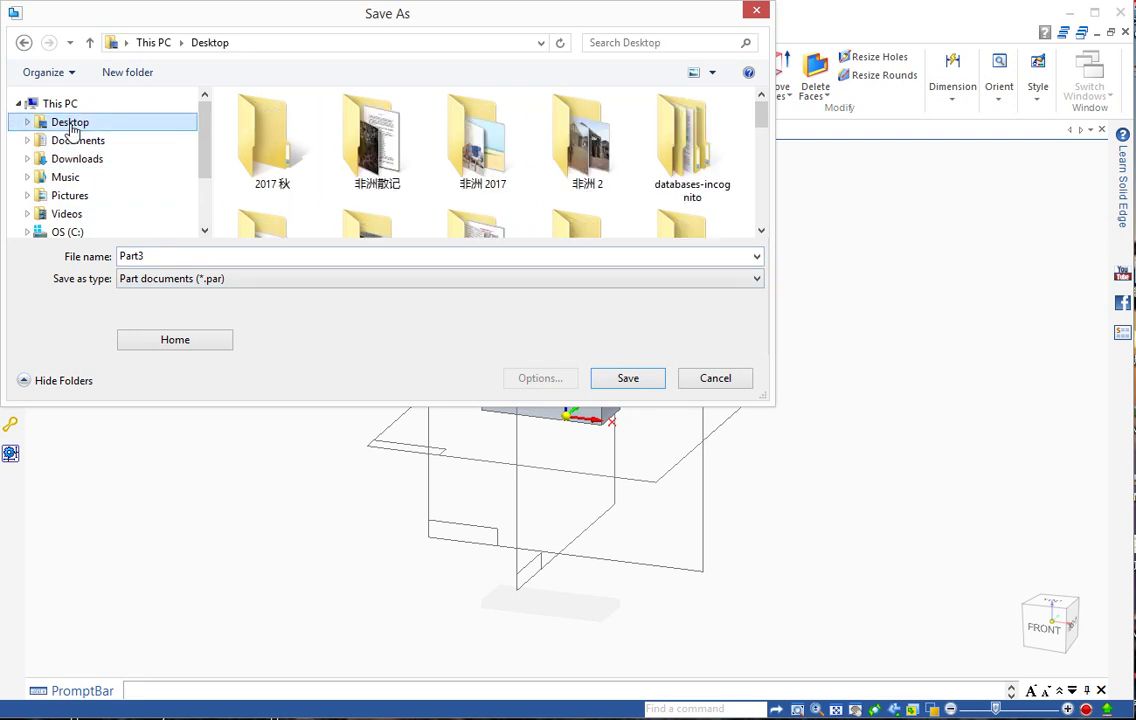
left_click(76, 142)
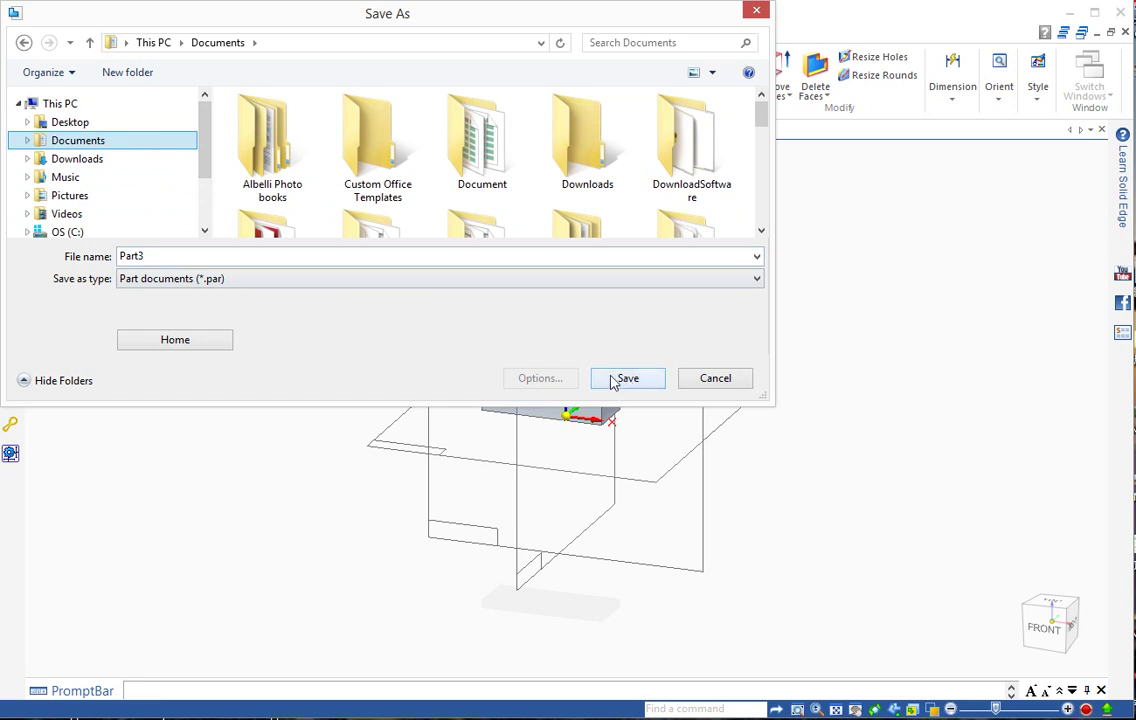
- Name the part file Block and save it as a part document in the Documents folder
double_click(148, 256)
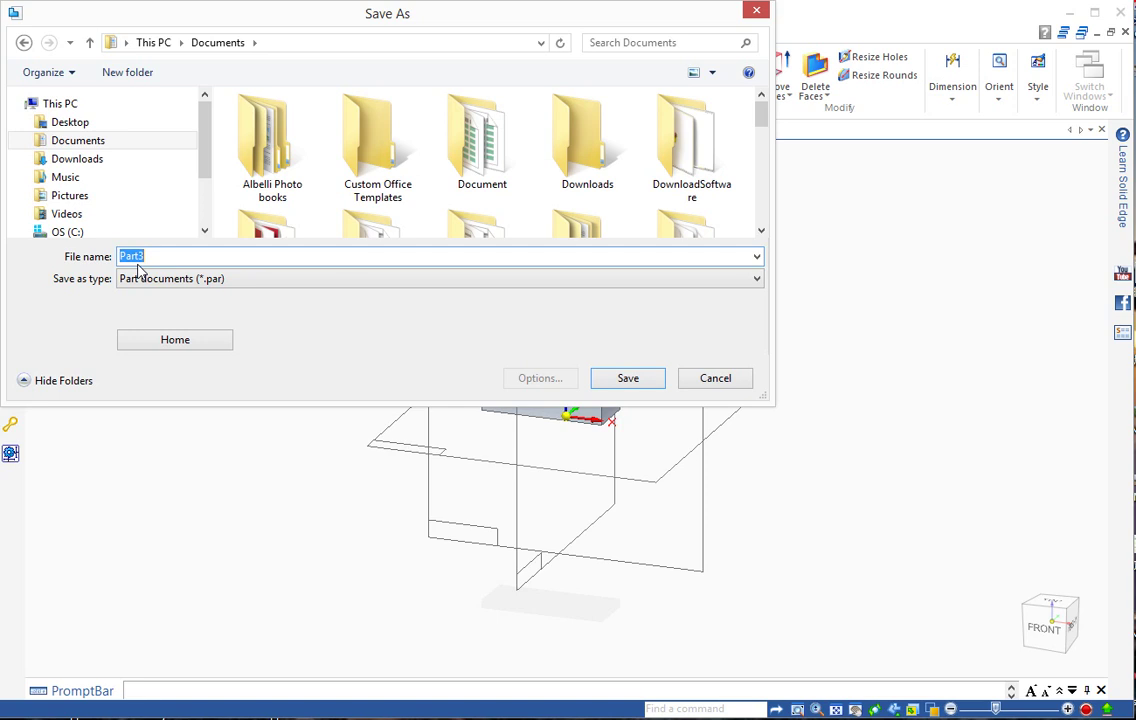
type("BL")
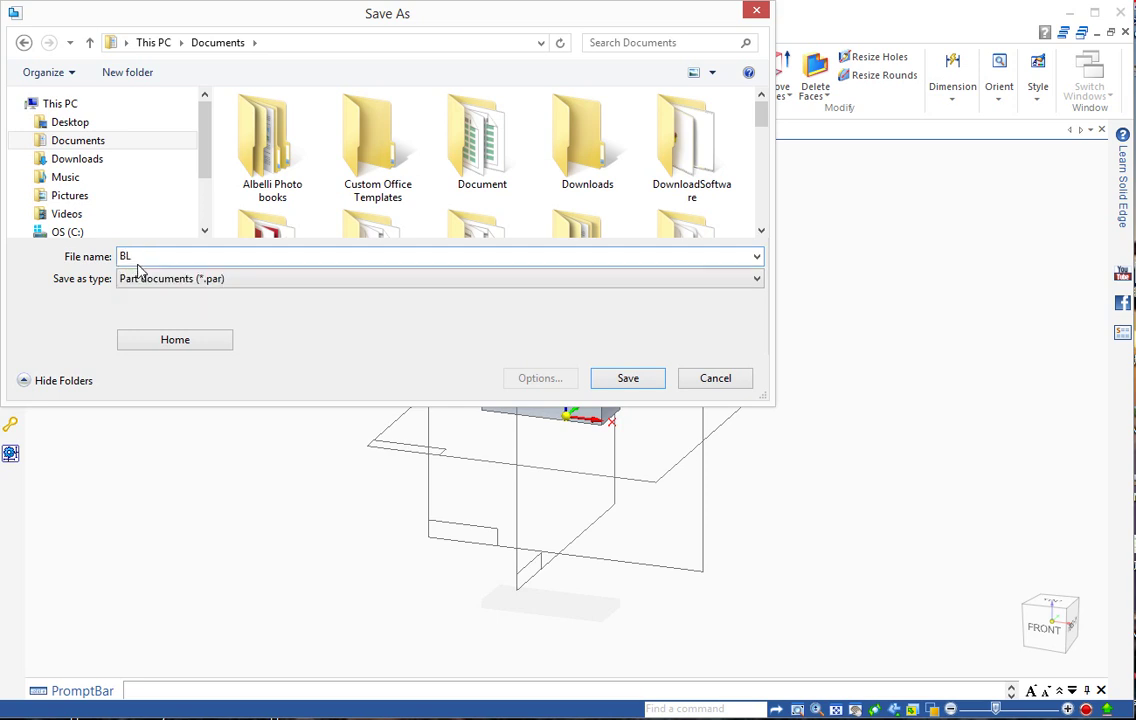
key("BackSpace")
type("lock")
left_click(636, 384)
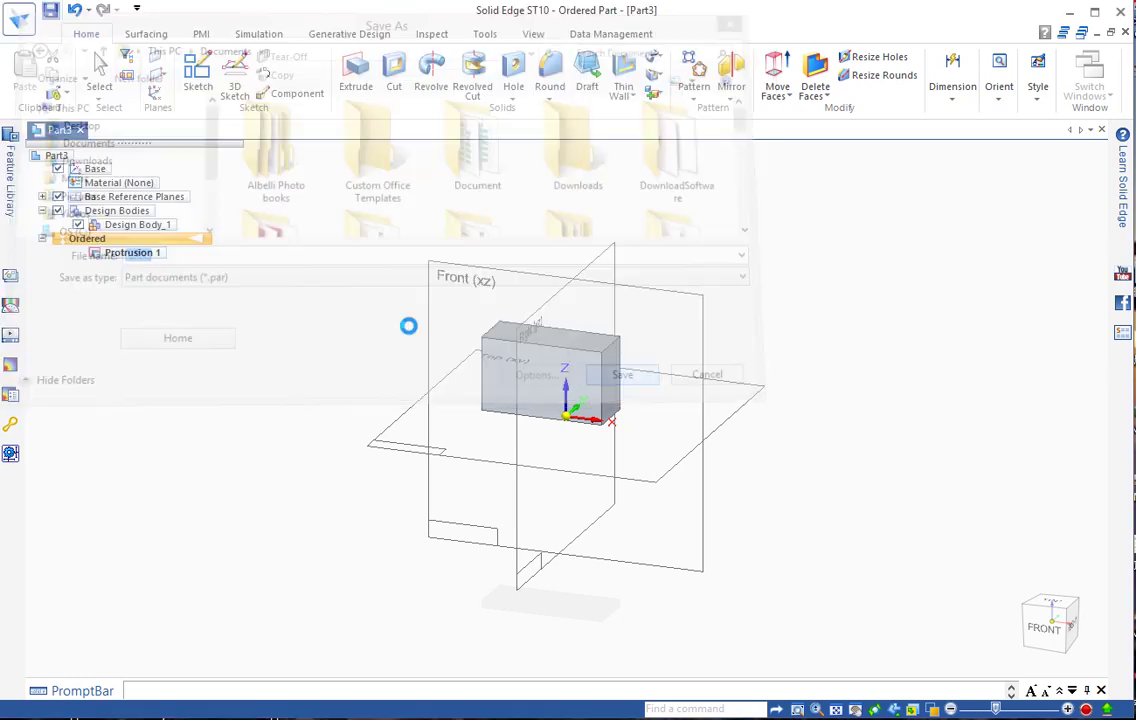